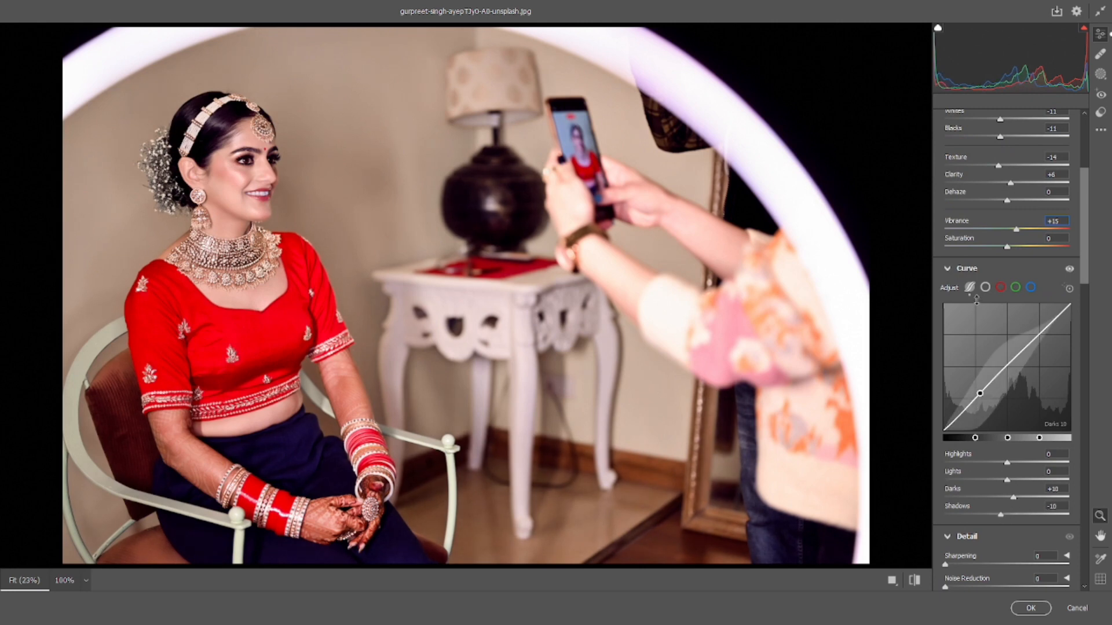
Set the Detail adjustments to Sharpening 105, Noise Reduction 36 and Color Noise Reduction 37
{"action": "left_click", "coordinate": [985, 288]}
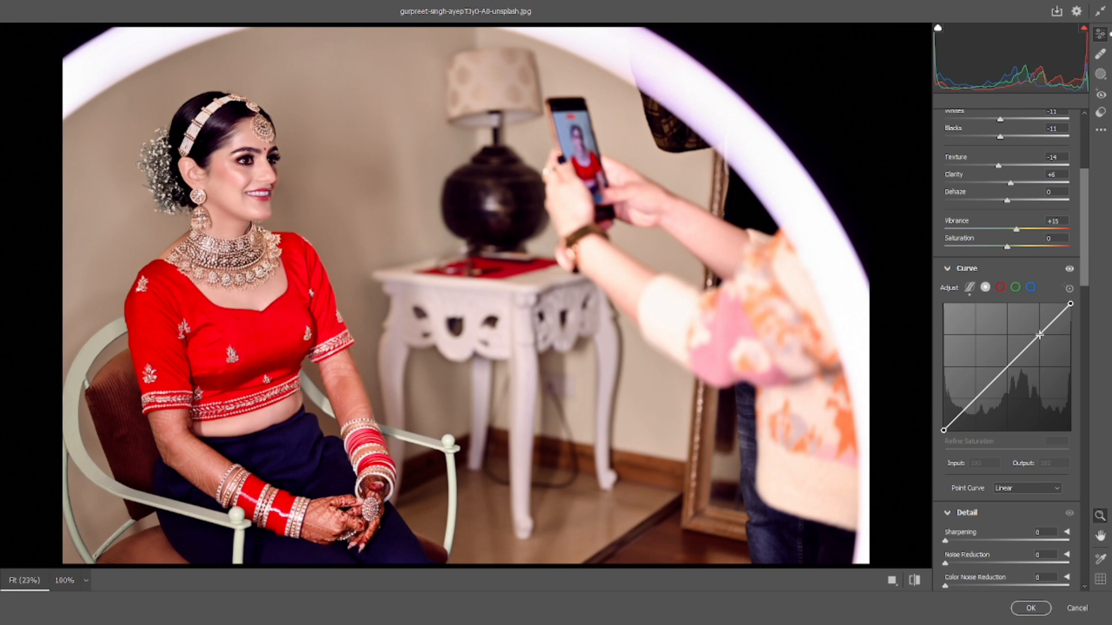
{"action": "scroll", "coordinate": [1039, 334], "scroll_direction": "down", "scroll_amount": 5}
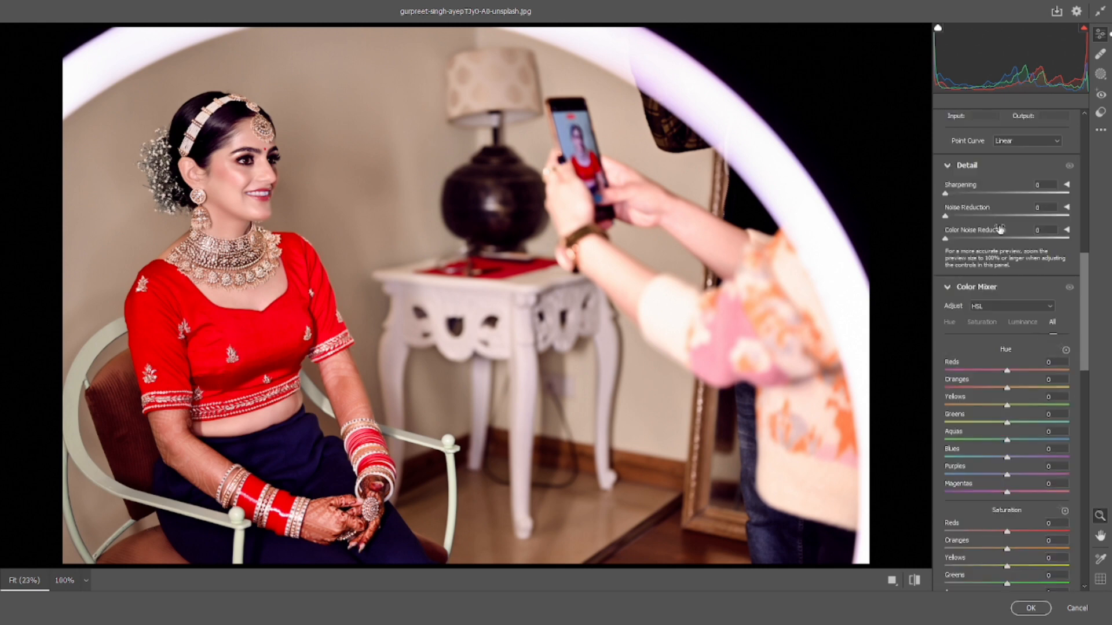
{"action": "left_click", "coordinate": [999, 194]}
{"action": "left_click_drag", "start_coordinate": [1030, 196], "coordinate": [991, 216]}
{"action": "scroll", "coordinate": [992, 245], "scroll_direction": "down", "scroll_amount": 2}
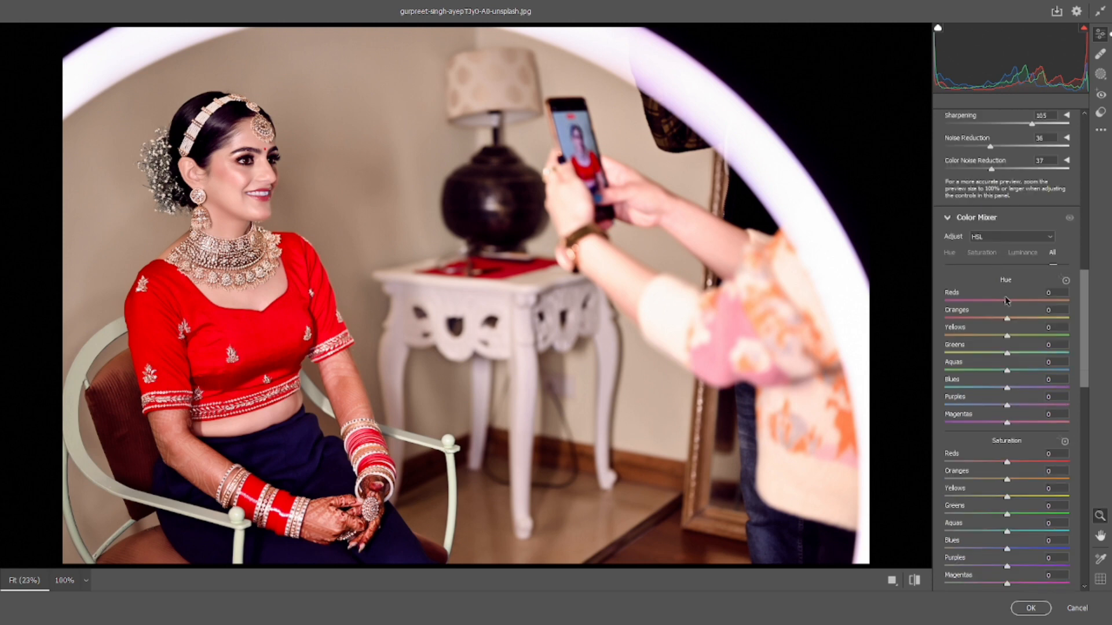
Set the Color Mixer's Reds hue to +45 and reset the Oranges hue to 0
{"action": "left_click_drag", "start_coordinate": [1006, 300], "coordinate": [999, 321]}
{"action": "double_click", "coordinate": [1035, 318]}
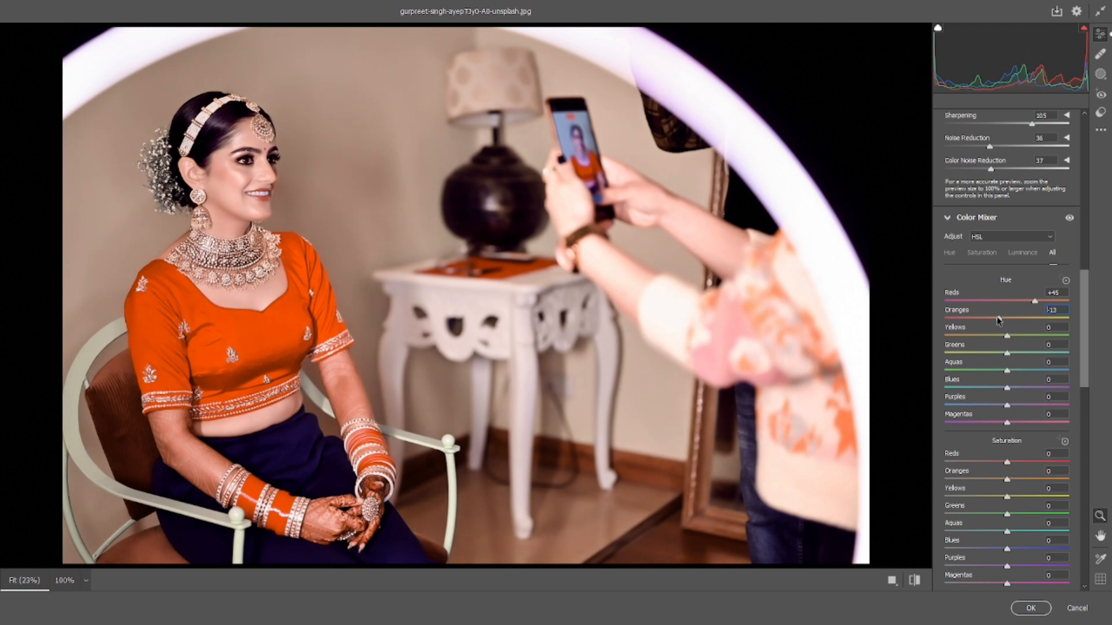
{"action": "double_click", "coordinate": [998, 319]}
Set the Color Mixer hues to Yellows -90, Greens -97, Aquas -79, Blues -79 and Purples -82
{"action": "left_click_drag", "start_coordinate": [1007, 336], "coordinate": [961, 396]}
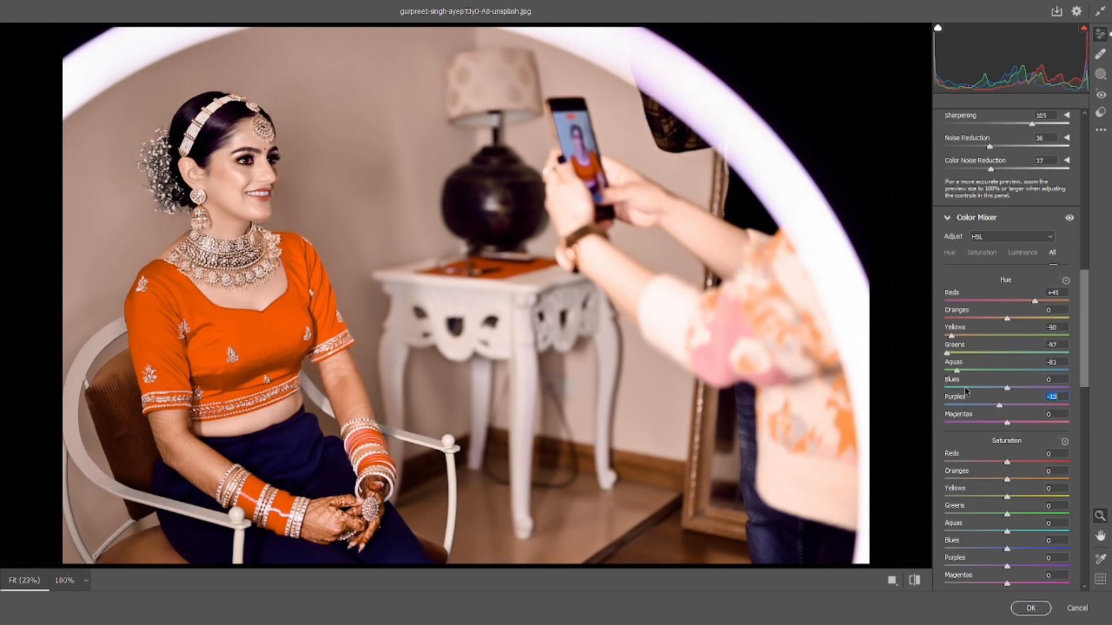
{"action": "left_click", "coordinate": [954, 387]}
{"action": "left_click", "coordinate": [955, 405]}
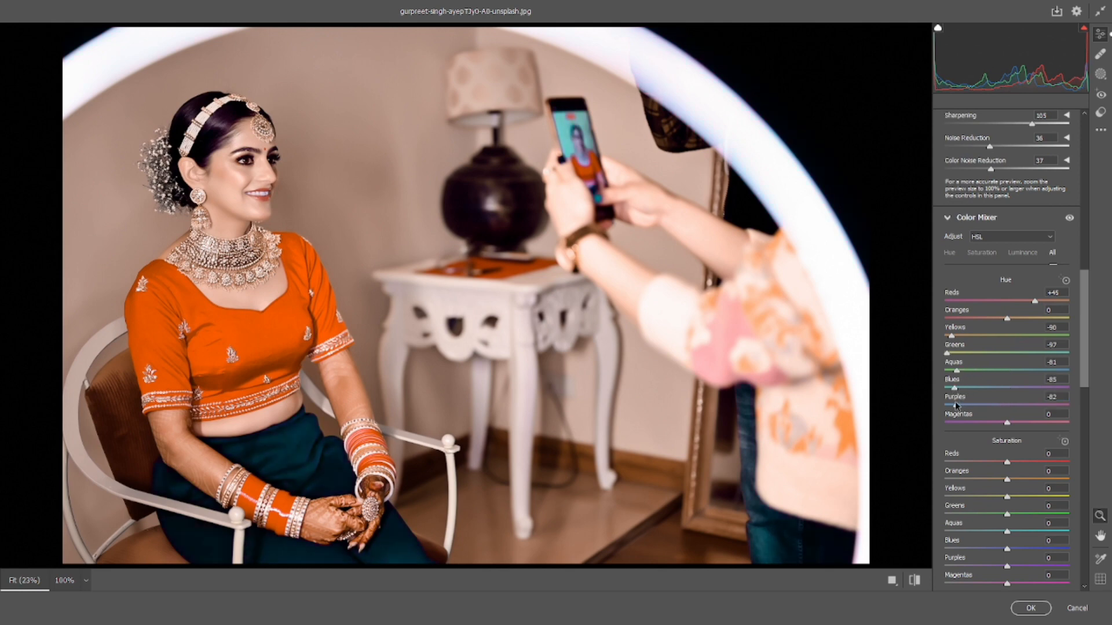
{"action": "left_click", "coordinate": [958, 387]}
{"action": "left_click", "coordinate": [958, 374]}
Set the Color Mixer saturation to Reds +30, Oranges +11, Yellows, Greens and Aquas +32, Blues +50, Purples +28 and Magentas +31
{"action": "scroll", "coordinate": [992, 381], "scroll_direction": "down", "scroll_amount": 2}
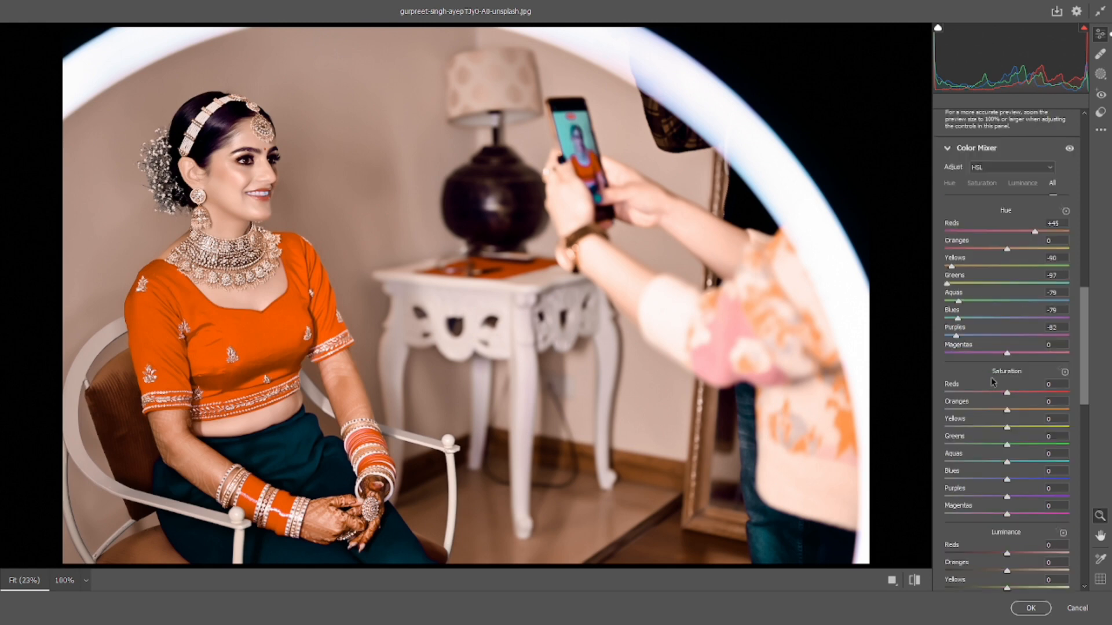
{"action": "mouse_move", "coordinate": [1007, 392]}
{"action": "left_mouse_down"}
{"action": "mouse_move", "coordinate": [1026, 396]}
{"action": "mouse_move", "coordinate": [1026, 427]}
{"action": "mouse_move", "coordinate": [1014, 409]}
{"action": "left_mouse_up"}
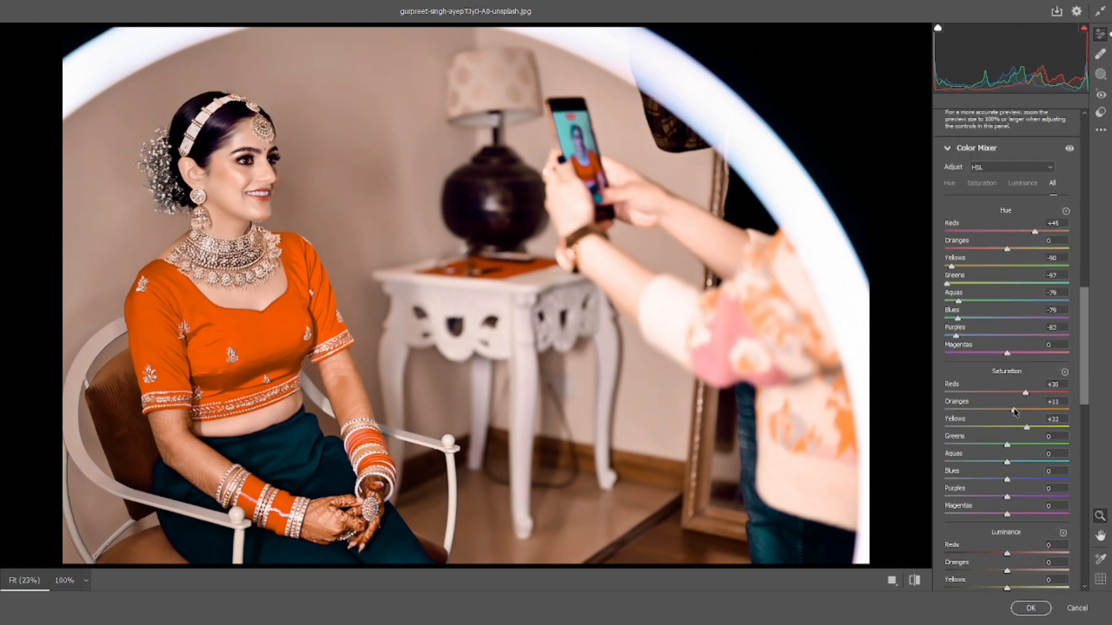
{"action": "left_click", "coordinate": [1026, 445]}
{"action": "left_click", "coordinate": [1026, 462]}
{"action": "left_click", "coordinate": [1023, 480]}
{"action": "left_click_drag", "start_coordinate": [1023, 488], "coordinate": [1039, 486]}
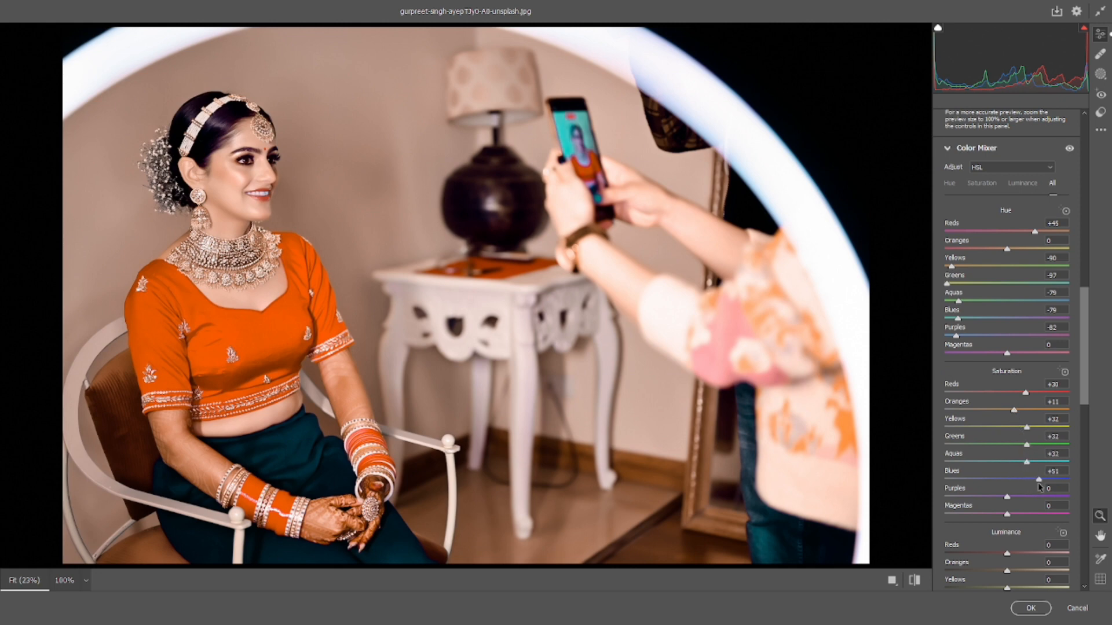
{"action": "left_click", "coordinate": [1025, 515]}
Set the Color Mixer luminance to Reds +15, Yellows -11, Greens -10, Aquas +15, Blues +16, Purples +13 and Magentas +18
{"action": "scroll", "coordinate": [1026, 520], "scroll_direction": "down", "scroll_amount": 3}
{"action": "left_click", "coordinate": [1017, 415]}
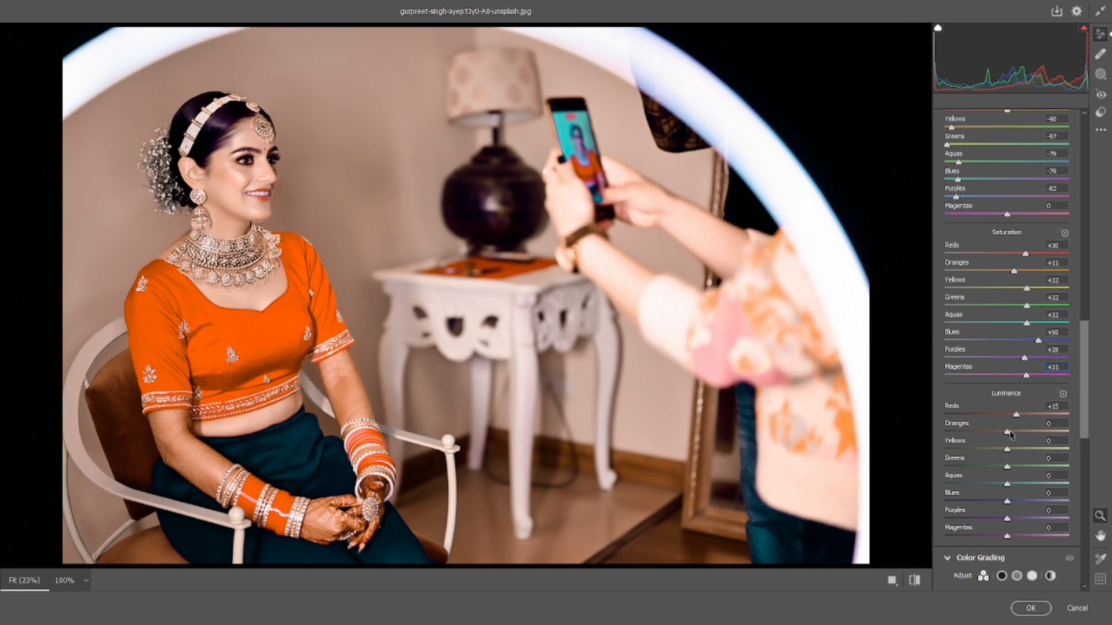
{"action": "left_click_drag", "start_coordinate": [1007, 449], "coordinate": [1001, 450]}
{"action": "left_click_drag", "start_coordinate": [1008, 468], "coordinate": [1014, 519]}
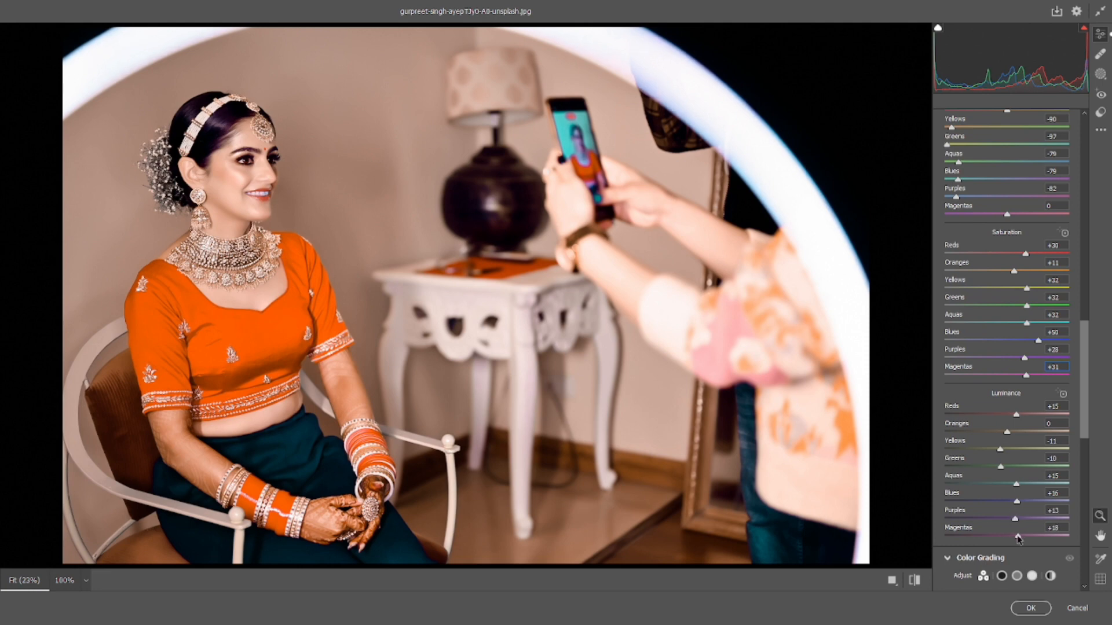
{"action": "scroll", "coordinate": [1017, 526], "scroll_direction": "down", "scroll_amount": 2}
{"action": "scroll", "coordinate": [1017, 492], "scroll_direction": "up", "scroll_amount": 4}
{"action": "scroll", "coordinate": [1014, 480], "scroll_direction": "up", "scroll_amount": 2}
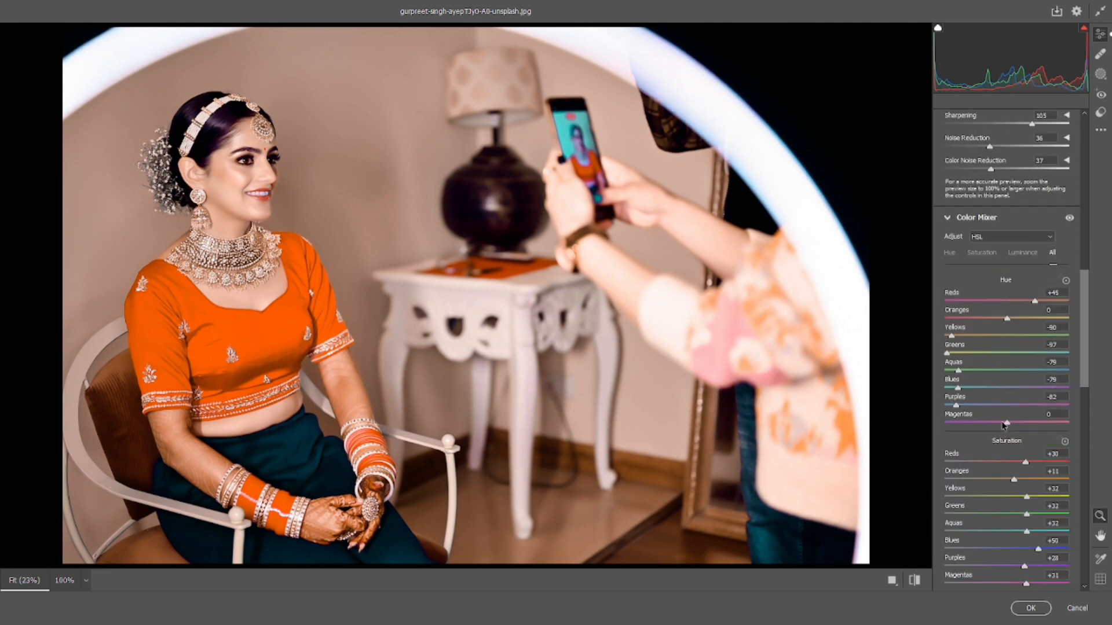
{"action": "left_click_drag", "start_coordinate": [1007, 318], "coordinate": [1034, 304]}
Color grade the midtones with a warm orange-yellow tint, starting from hue 44 and saturation 15, and fine-tune the hue
{"action": "scroll", "coordinate": [1034, 302], "scroll_direction": "down", "scroll_amount": 10}
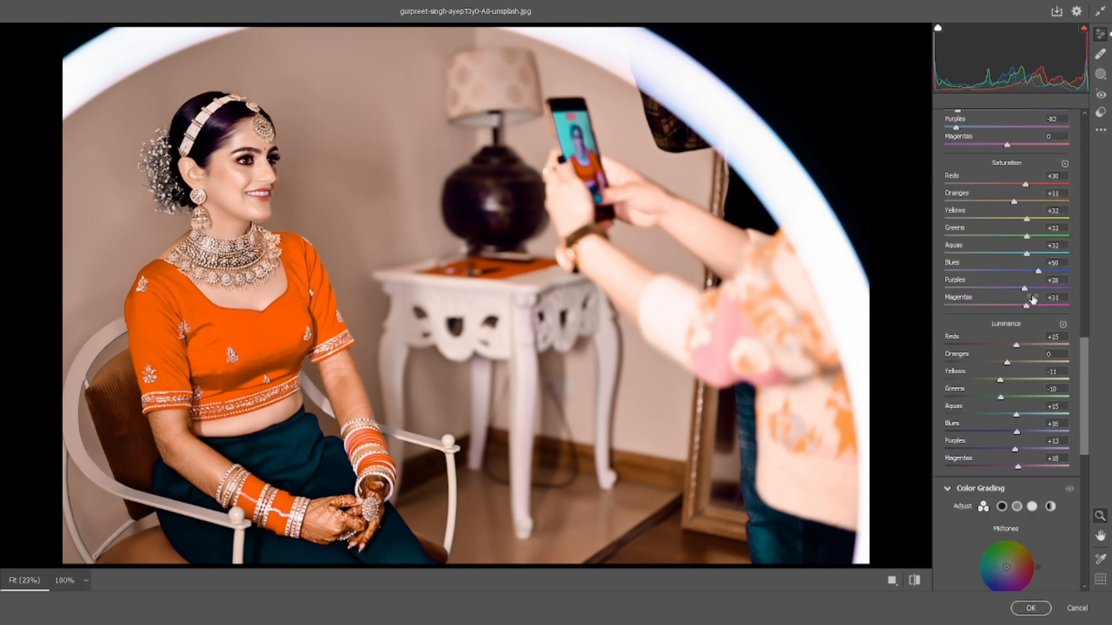
{"action": "scroll", "coordinate": [1031, 300], "scroll_direction": "down", "scroll_amount": 1}
{"action": "scroll", "coordinate": [1031, 300], "scroll_direction": "up", "scroll_amount": 1}
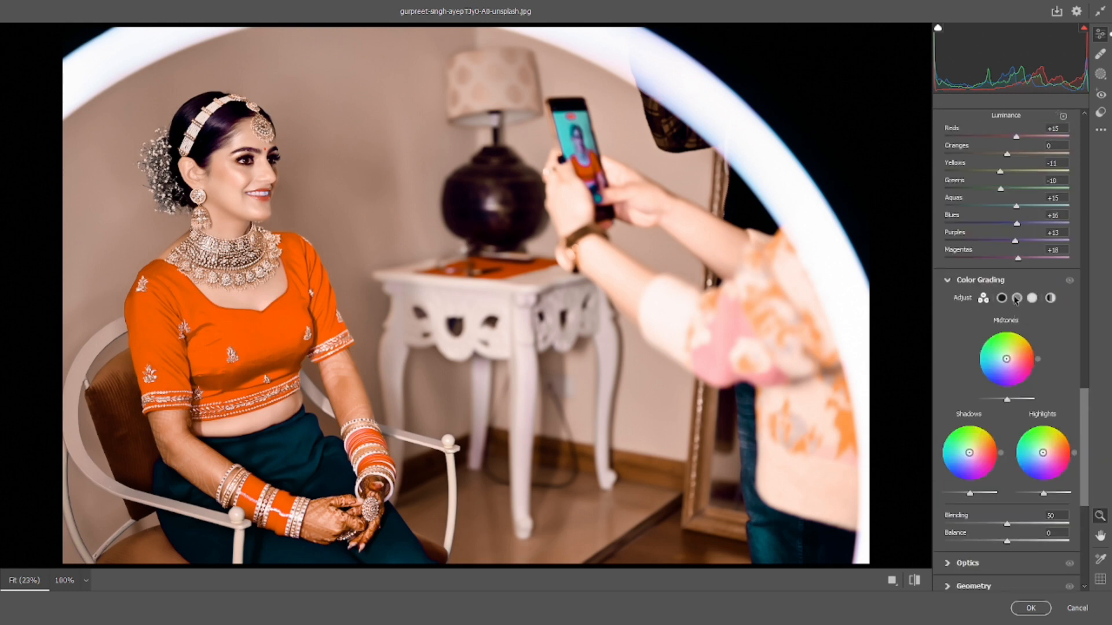
{"action": "left_click", "coordinate": [1017, 297]}
{"action": "mouse_move", "coordinate": [946, 459]}
{"action": "left_mouse_down"}
{"action": "mouse_move", "coordinate": [960, 459]}
{"action": "mouse_move", "coordinate": [953, 475]}
{"action": "mouse_move", "coordinate": [964, 476]}
{"action": "left_mouse_up"}
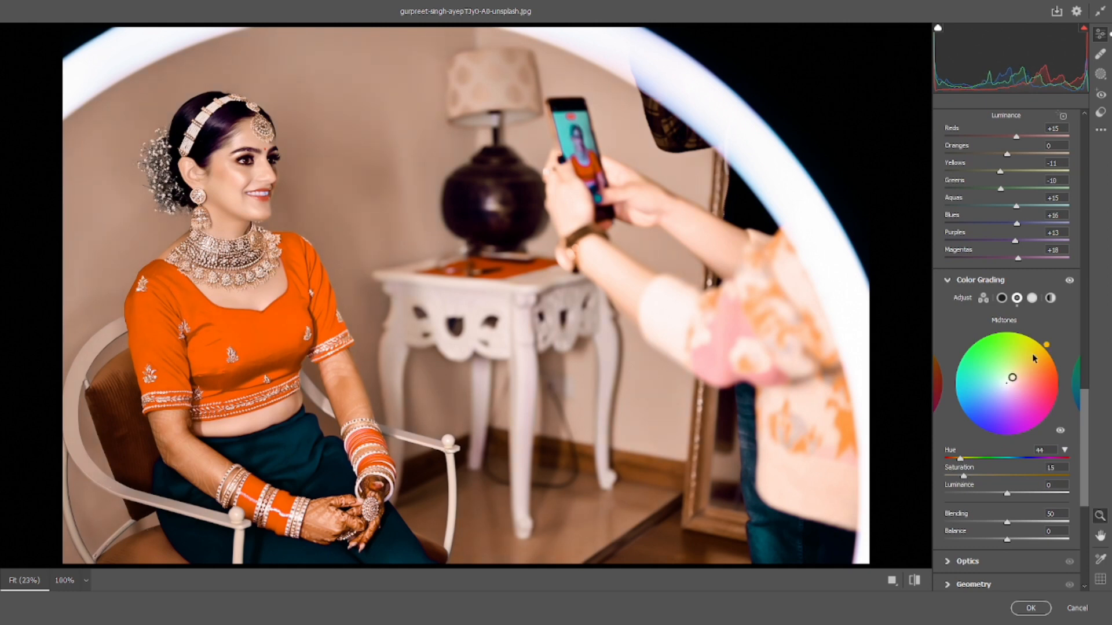
{"action": "left_click_drag", "start_coordinate": [1046, 350], "coordinate": [1052, 352]}
Color grade the shadows with a reddish tint at saturation 29, trying hues of 346 and 23
{"action": "left_click", "coordinate": [1031, 298]}
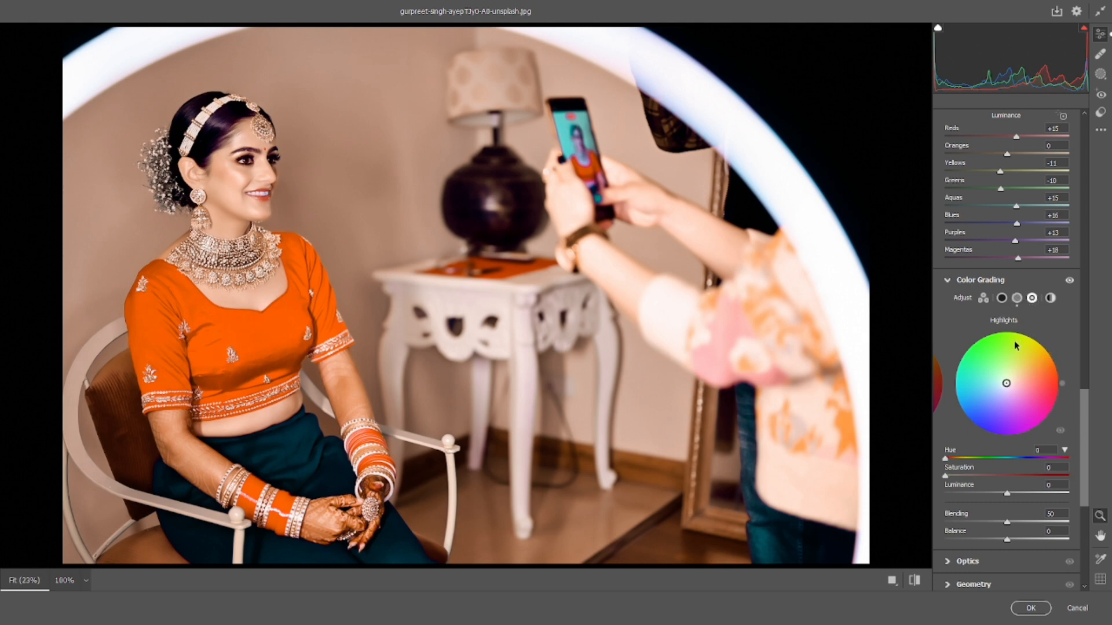
{"action": "left_click", "coordinate": [1002, 298]}
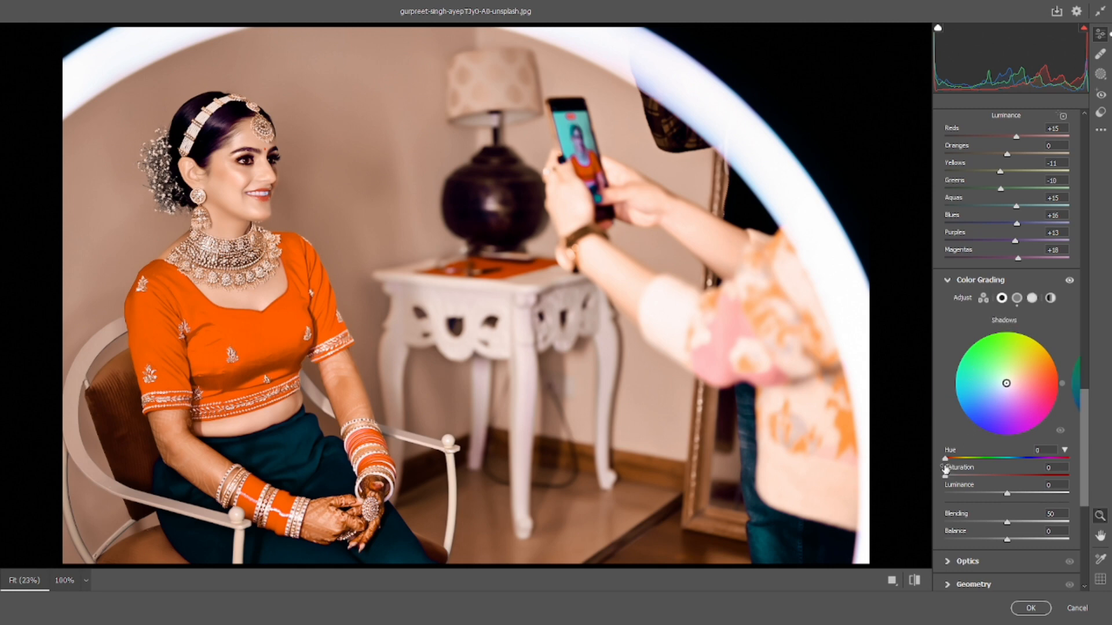
{"action": "left_click_drag", "start_coordinate": [945, 458], "coordinate": [1091, 410]}
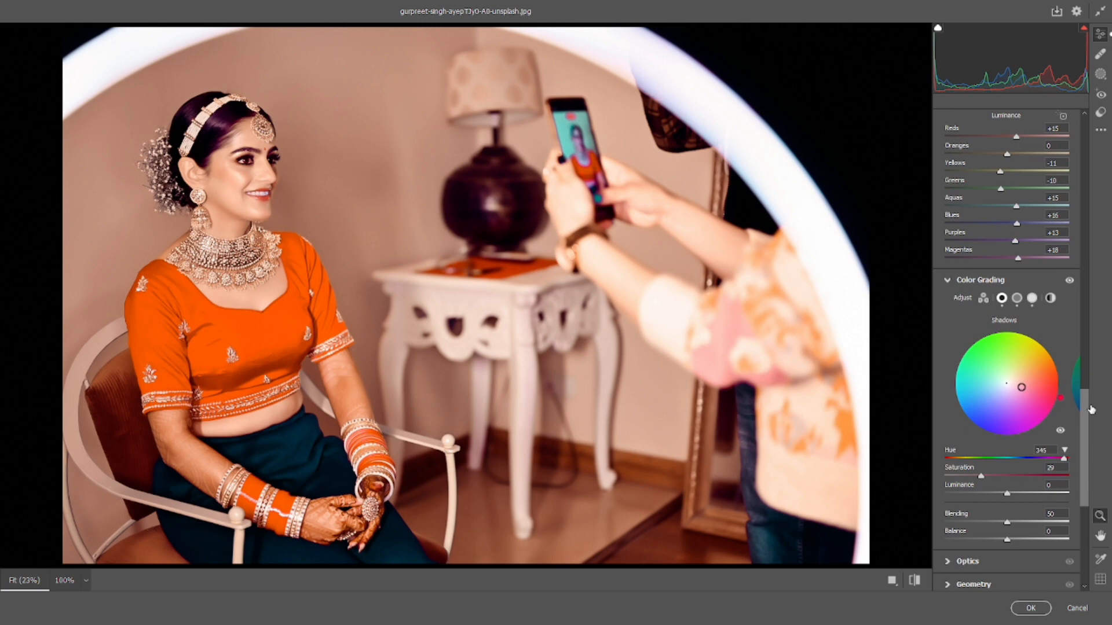
{"action": "scroll", "coordinate": [1034, 414], "scroll_direction": "down", "scroll_amount": 2}
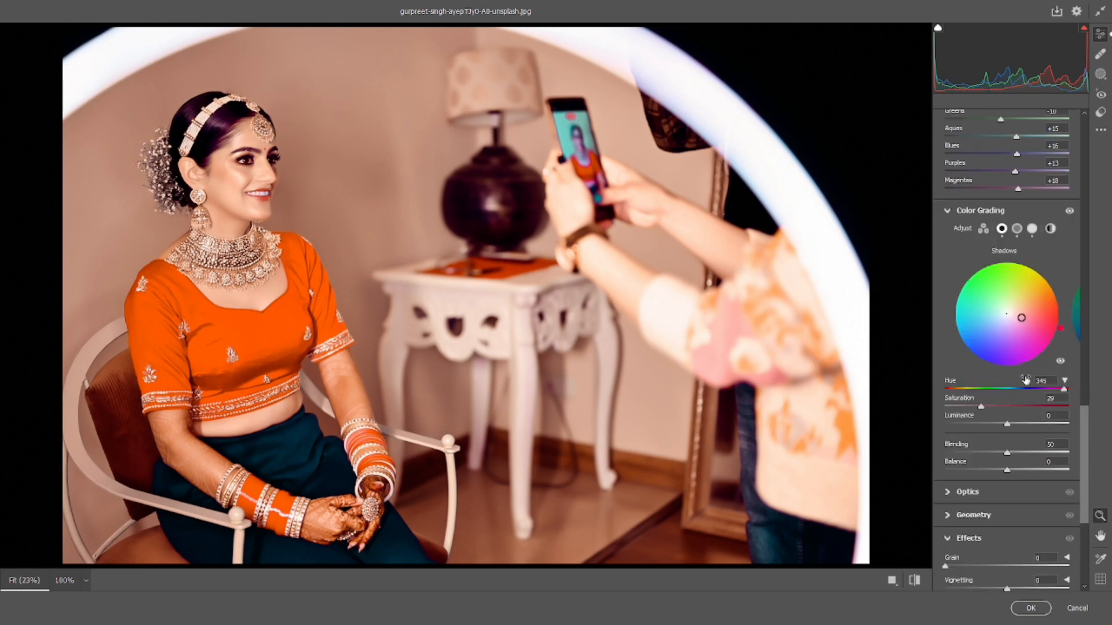
{"action": "left_click_drag", "start_coordinate": [1060, 329], "coordinate": [1058, 295]}
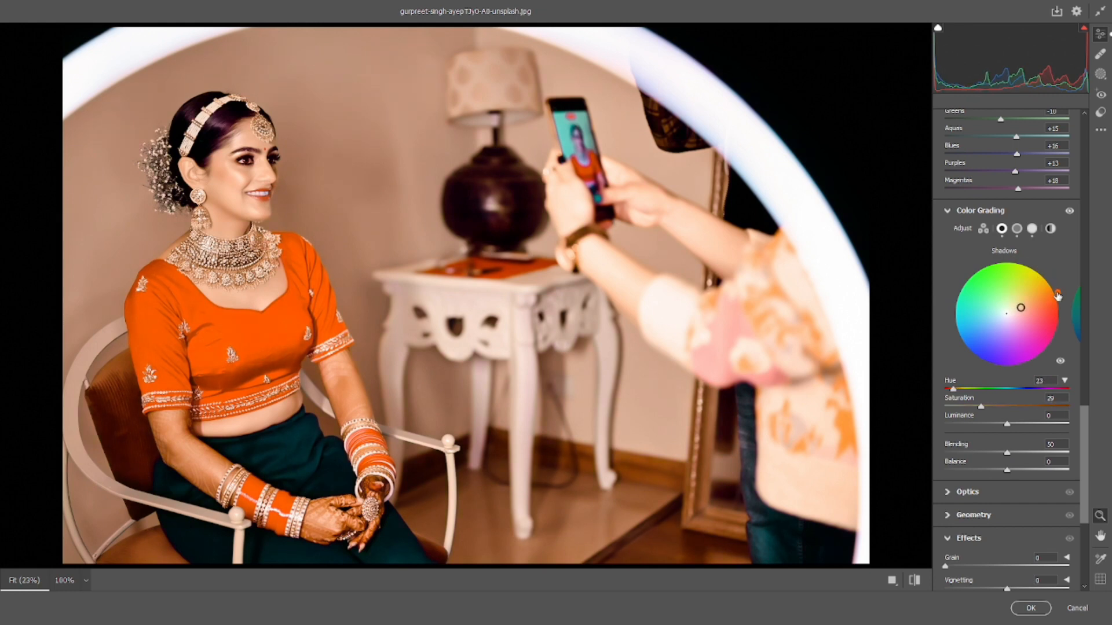
{"action": "left_click_drag", "start_coordinate": [1055, 296], "coordinate": [1097, 332]}
Add highlight, midtone and shadow points to the RGB point curve at inputs of about 192, 129 and 63
{"action": "scroll", "coordinate": [1041, 408], "scroll_direction": "down", "scroll_amount": 3}
{"action": "scroll", "coordinate": [1012, 449], "scroll_direction": "up", "scroll_amount": 10}
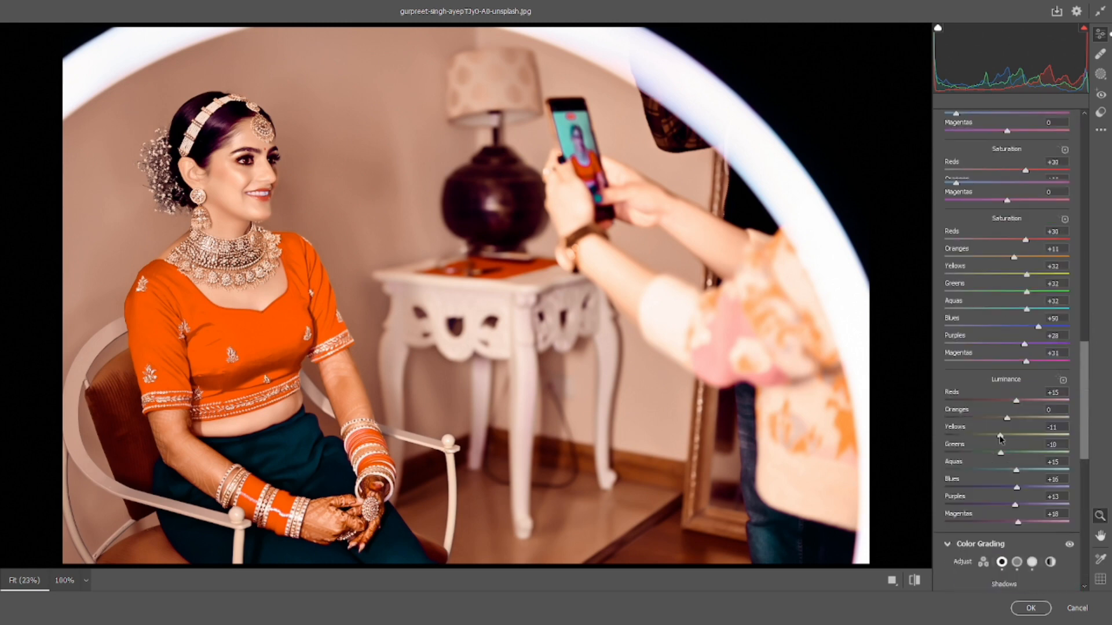
{"action": "scroll", "coordinate": [1007, 334], "scroll_direction": "up", "scroll_amount": 5}
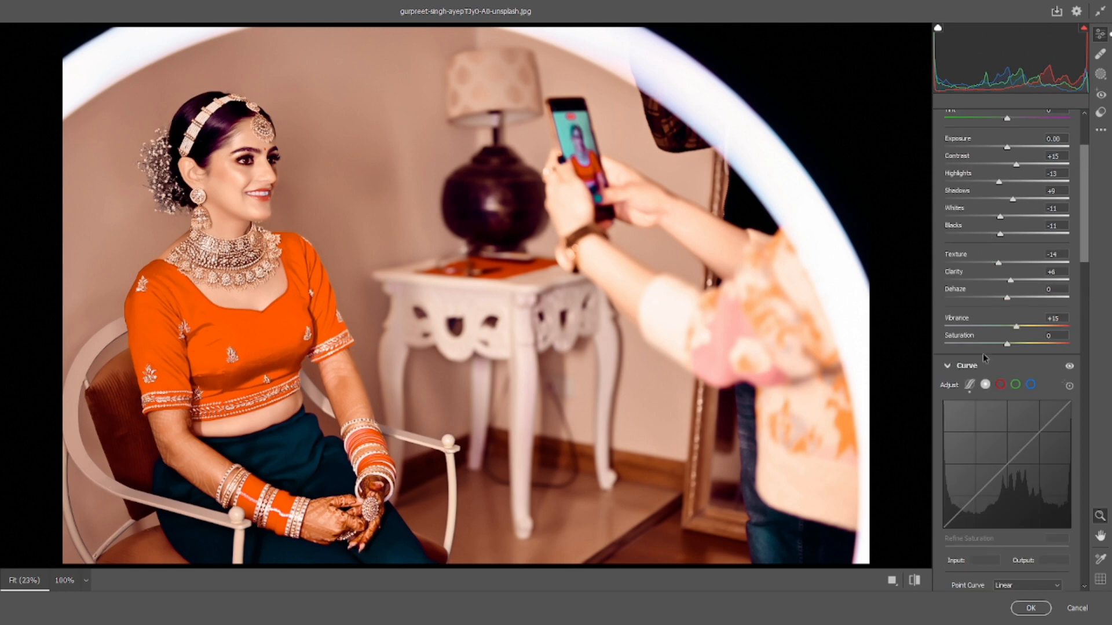
{"action": "scroll", "coordinate": [991, 328], "scroll_direction": "down", "scroll_amount": 5}
{"action": "scroll", "coordinate": [991, 329], "scroll_direction": "up", "scroll_amount": 3}
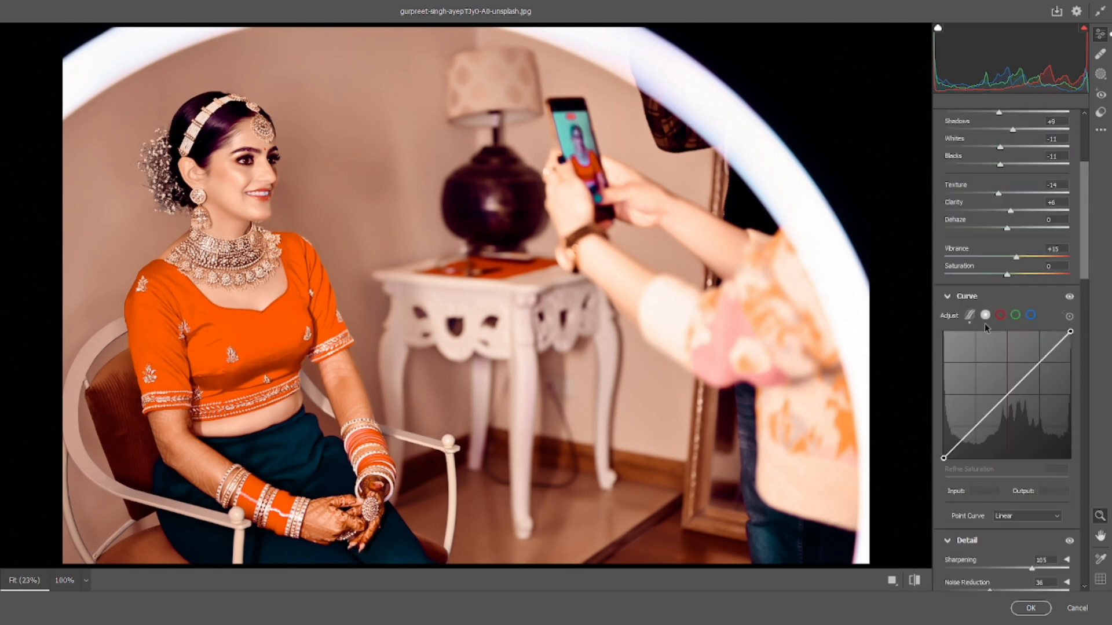
{"action": "left_click", "coordinate": [1039, 361]}
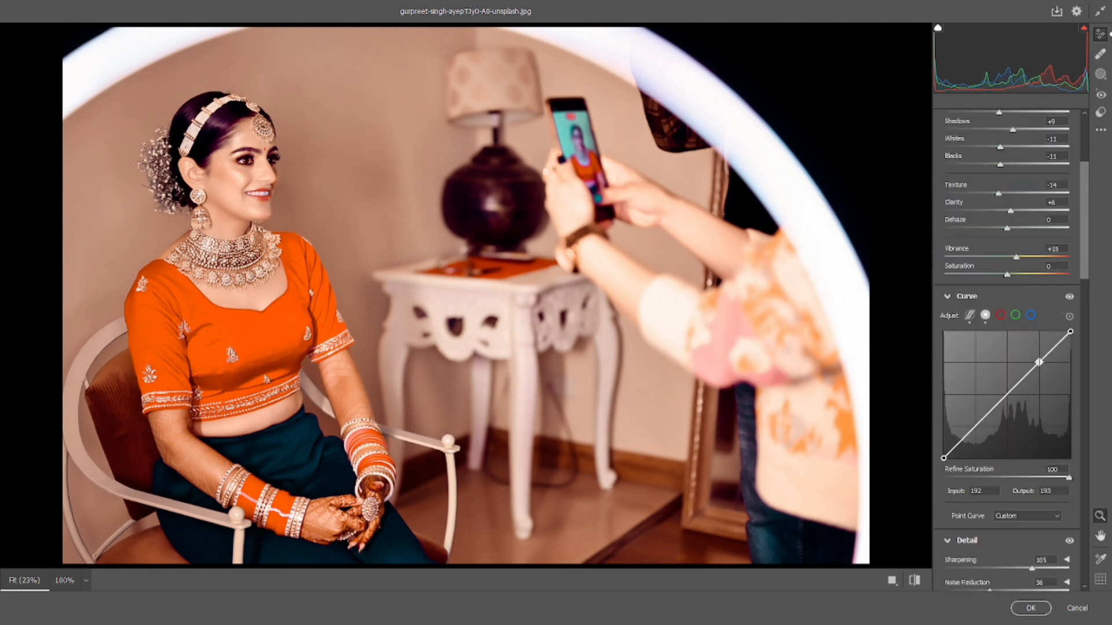
{"action": "left_click", "coordinate": [1008, 396]}
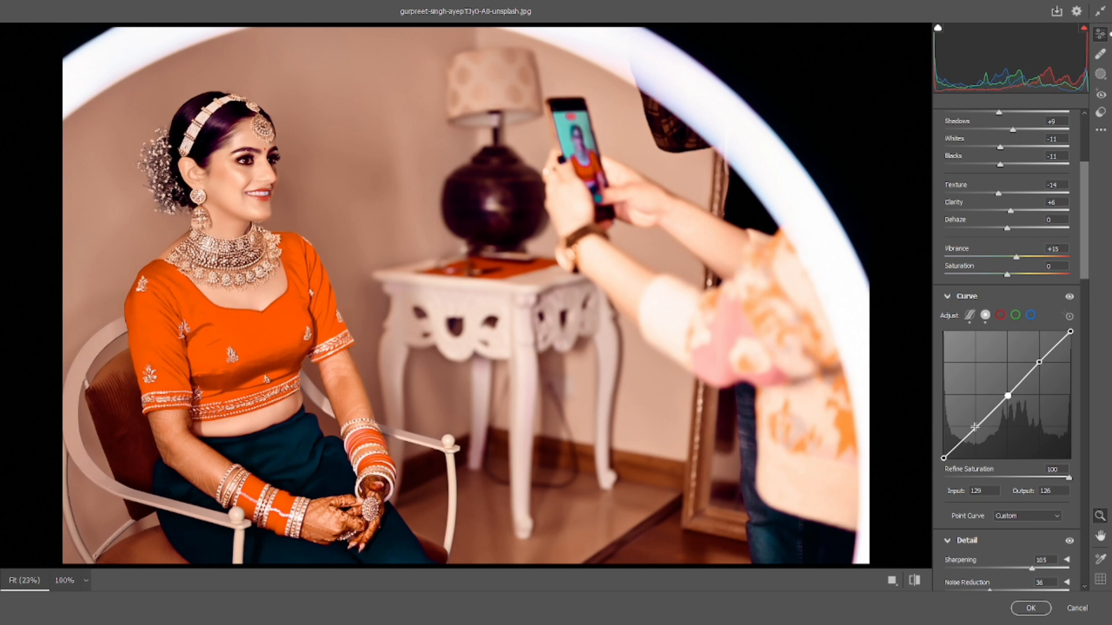
{"action": "left_click", "coordinate": [975, 427]}
Lift the RGB curve's black point and set the shadow point to input 63, output 53, undoing a trial highlight boost
{"action": "left_click_drag", "start_coordinate": [943, 457], "coordinate": [974, 431]}
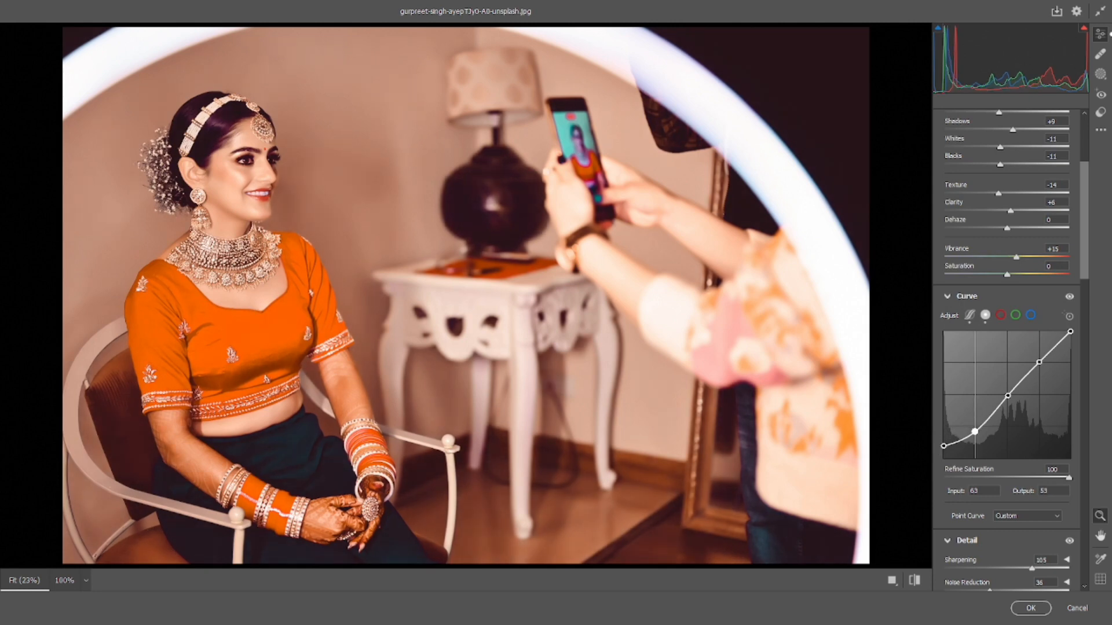
{"action": "left_click_drag", "start_coordinate": [1008, 395], "coordinate": [1040, 354]}
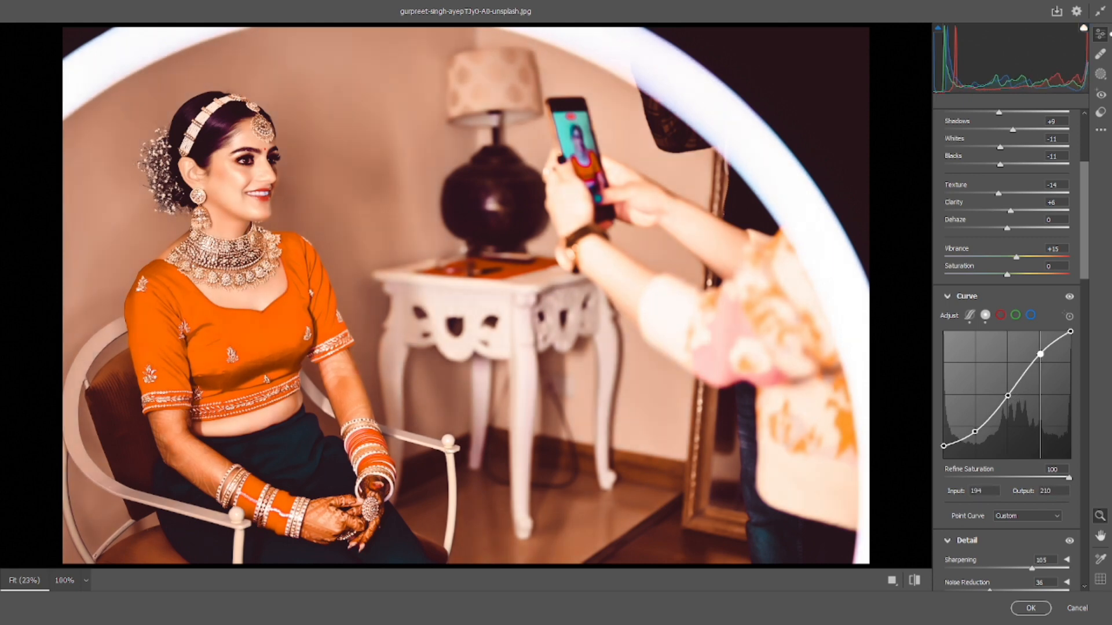
{"action": "key", "text": "ctrl+z"}
Lower the RGB curve's white point slightly and set its midtone point to input 129, output 129
{"action": "left_click_drag", "start_coordinate": [1008, 395], "coordinate": [1007, 392]}
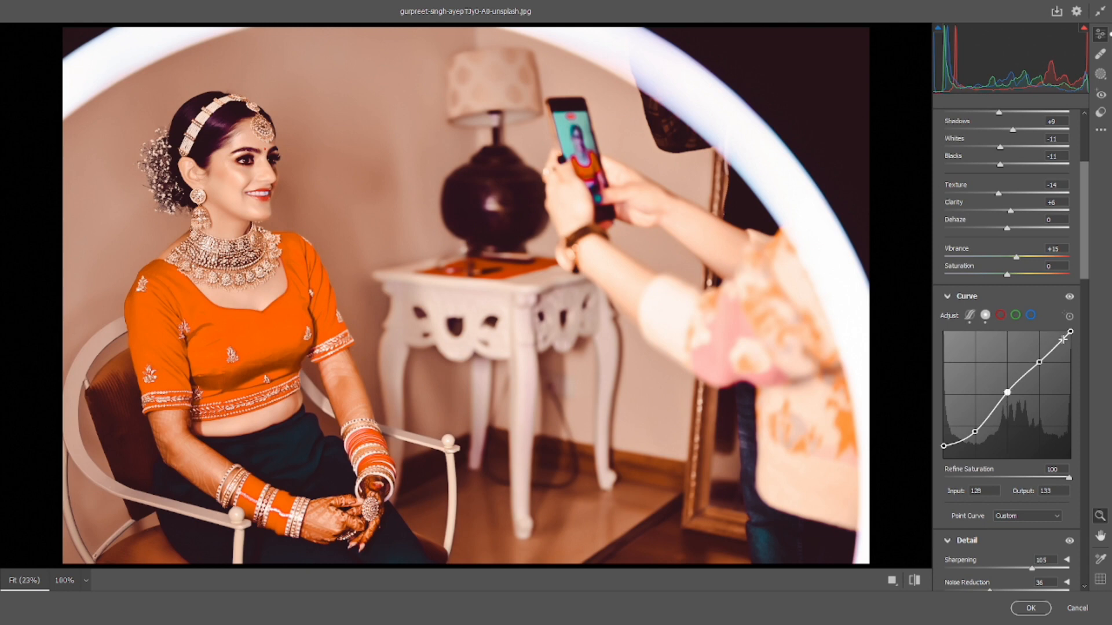
{"action": "left_click_drag", "start_coordinate": [1068, 334], "coordinate": [1008, 394]}
{"action": "key", "text": "ctrl+z"}
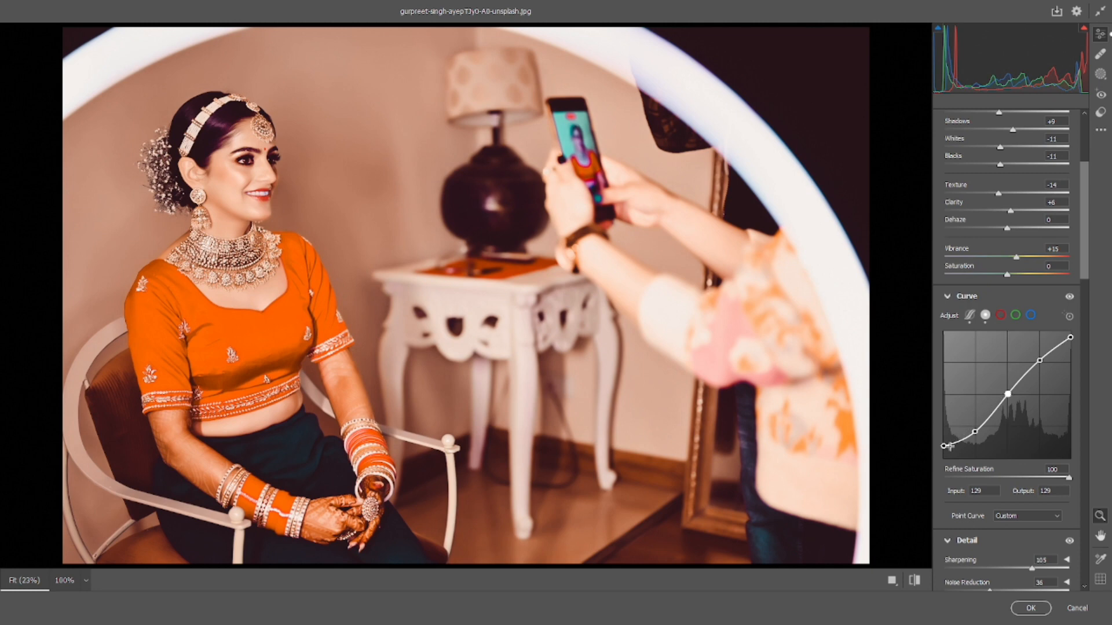
Refine the RGB curve by setting the black point's output to 19, removing the midtone point and slightly lowering the white point
{"action": "left_click_drag", "start_coordinate": [943, 445], "coordinate": [943, 449]}
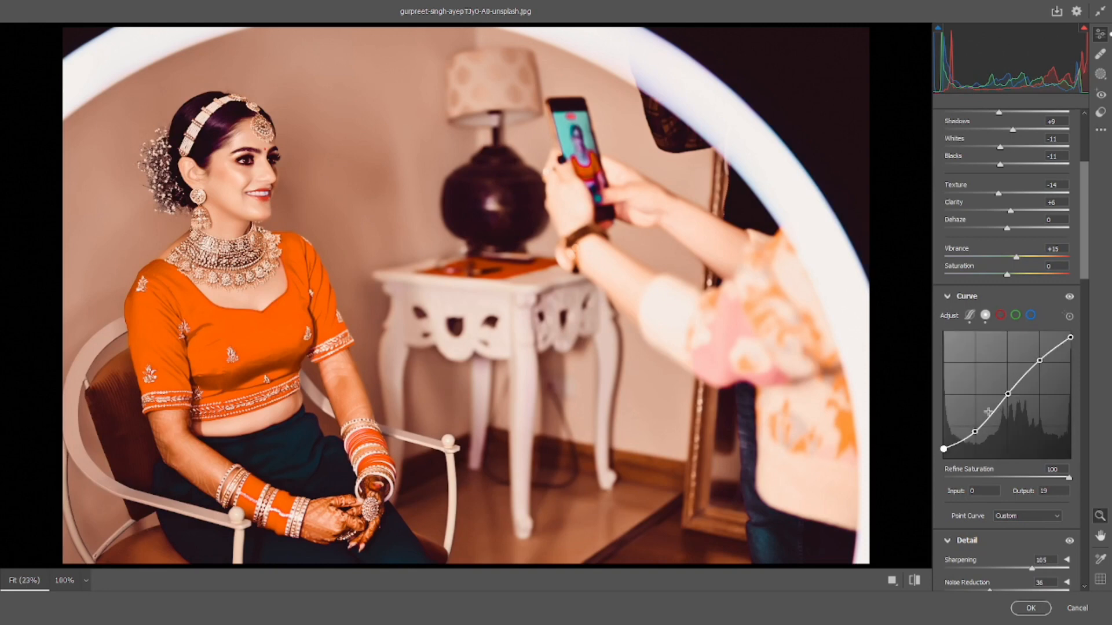
{"action": "left_click_drag", "start_coordinate": [1008, 394], "coordinate": [1014, 387]}
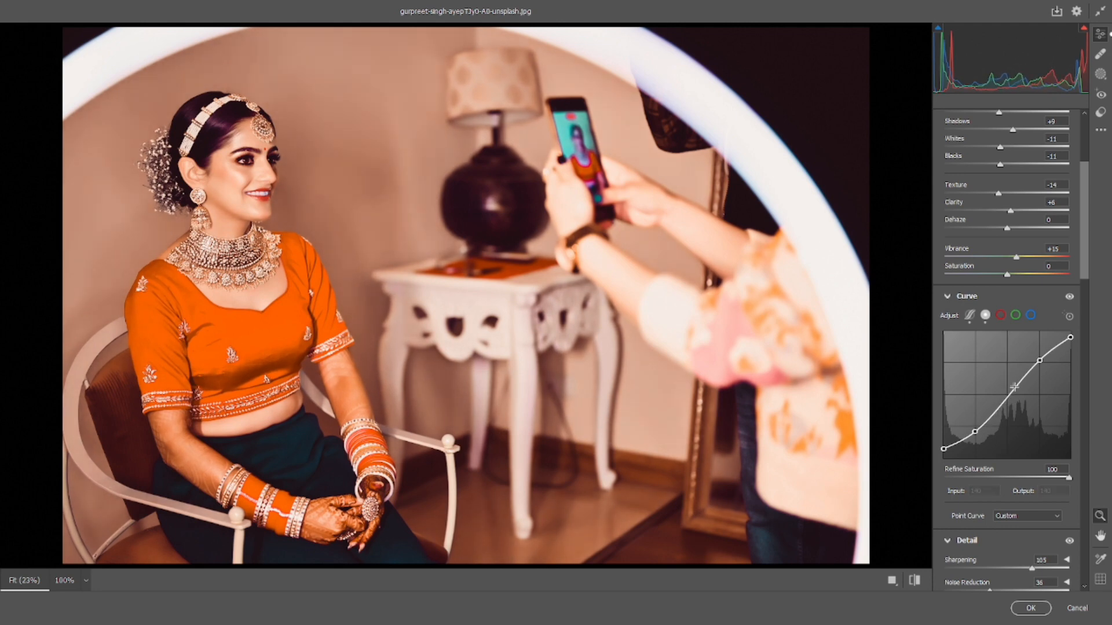
{"action": "left_click_drag", "start_coordinate": [1070, 337], "coordinate": [1039, 360]}
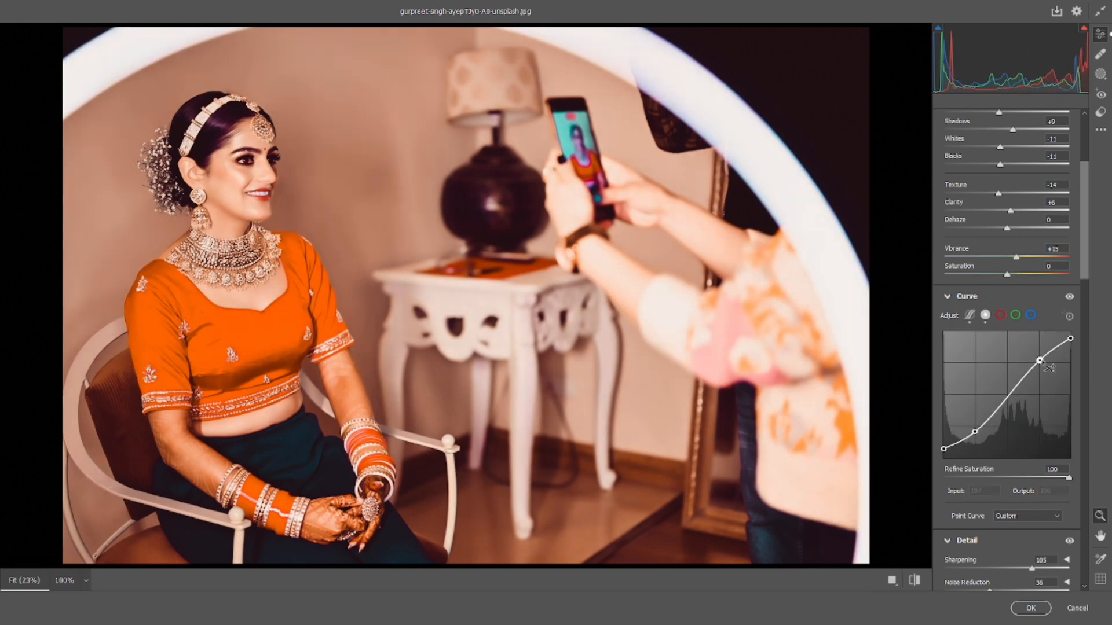
Add shadow, midtone and highlight points to the Red channel curve and set the midtone point to input 130, output 121
{"action": "left_click", "coordinate": [1000, 315]}
{"action": "left_click", "coordinate": [1030, 317]}
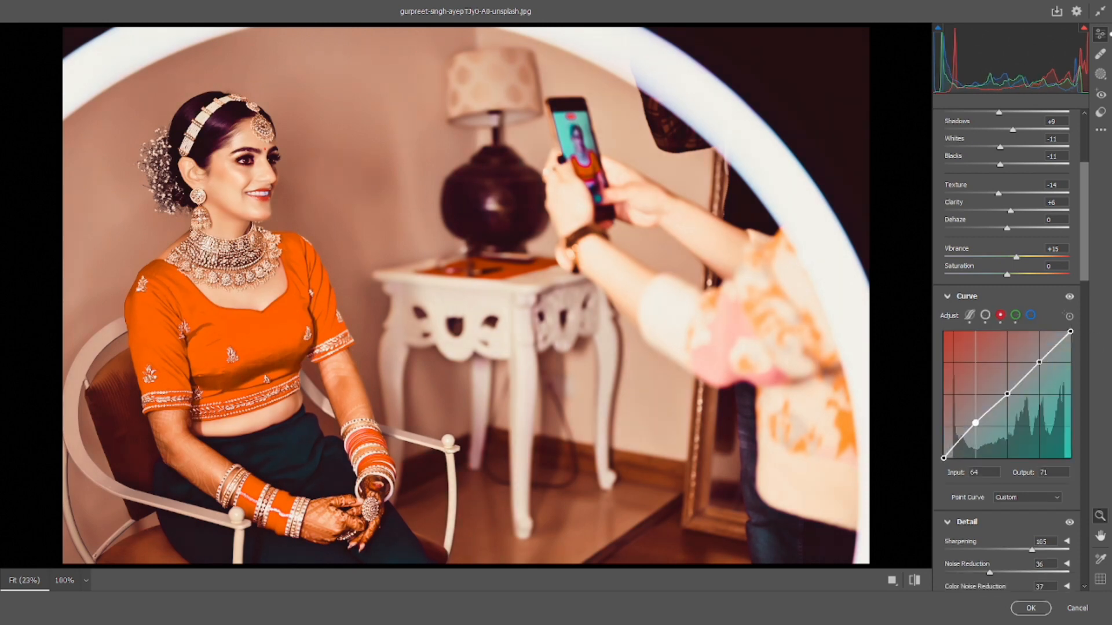
{"action": "left_click_drag", "start_coordinate": [975, 427], "coordinate": [977, 431]}
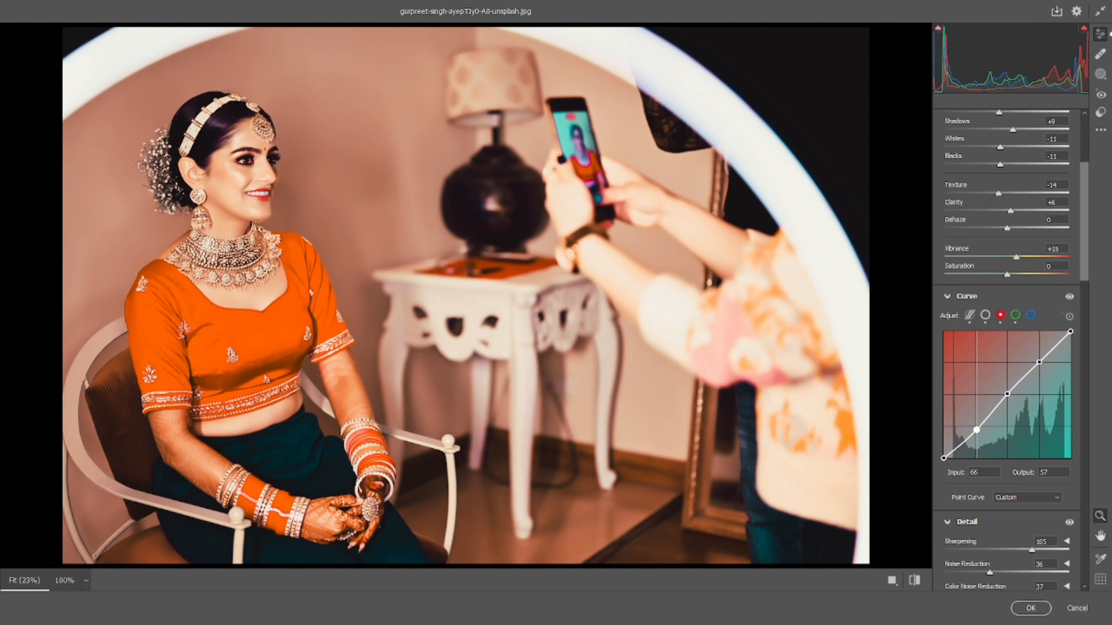
{"action": "left_click_drag", "start_coordinate": [1007, 394], "coordinate": [1005, 395]}
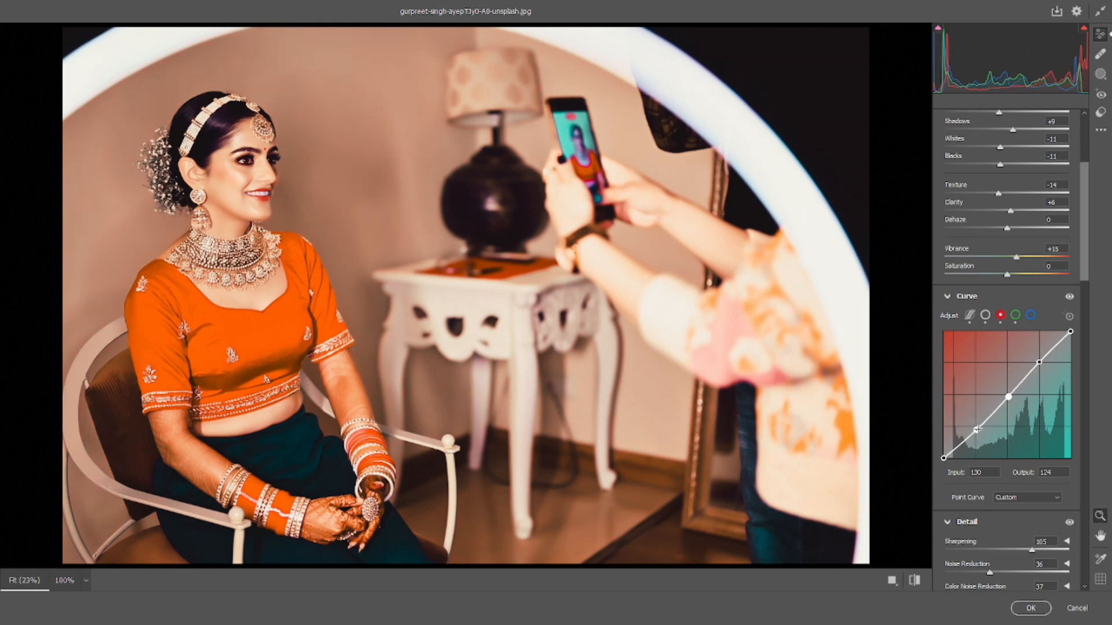
{"action": "left_click_drag", "start_coordinate": [976, 430], "coordinate": [1009, 398]}
{"action": "left_click", "coordinate": [1007, 396]}
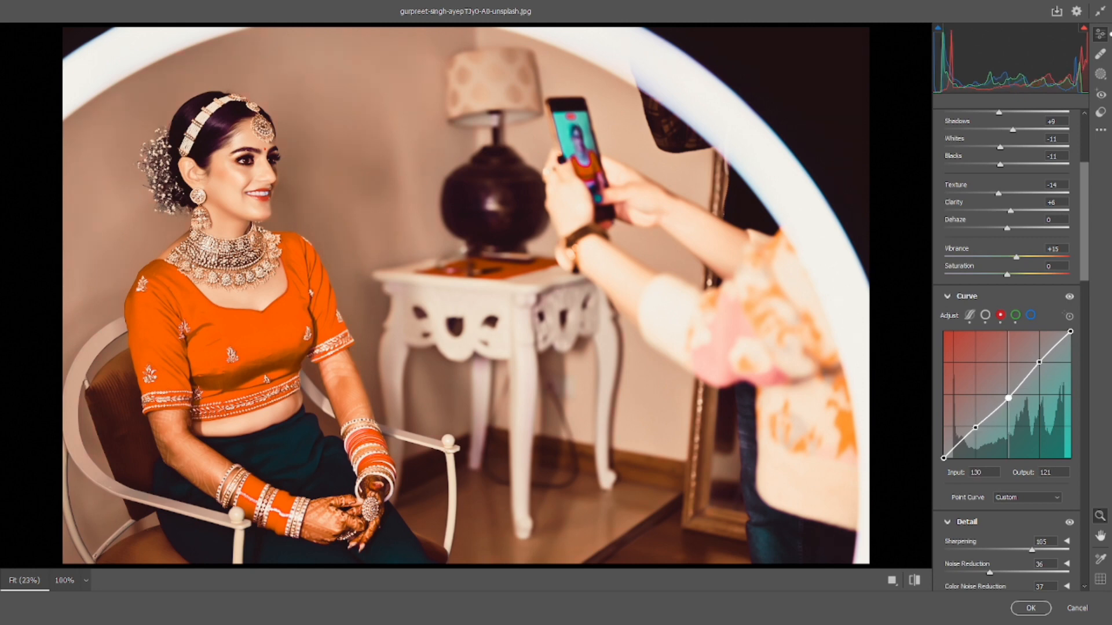
Set the Red curve's highlight point to input 196, output 189 and its midtone point to input 128, output 127
{"action": "left_click", "coordinate": [1038, 362]}
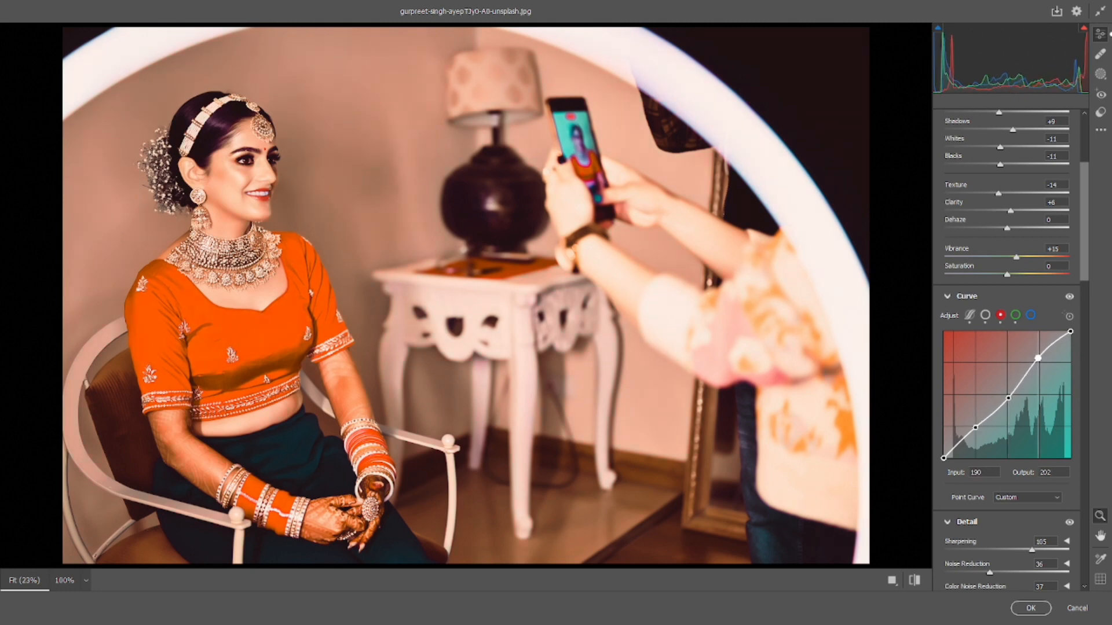
{"action": "left_click_drag", "start_coordinate": [1038, 361], "coordinate": [1040, 364]}
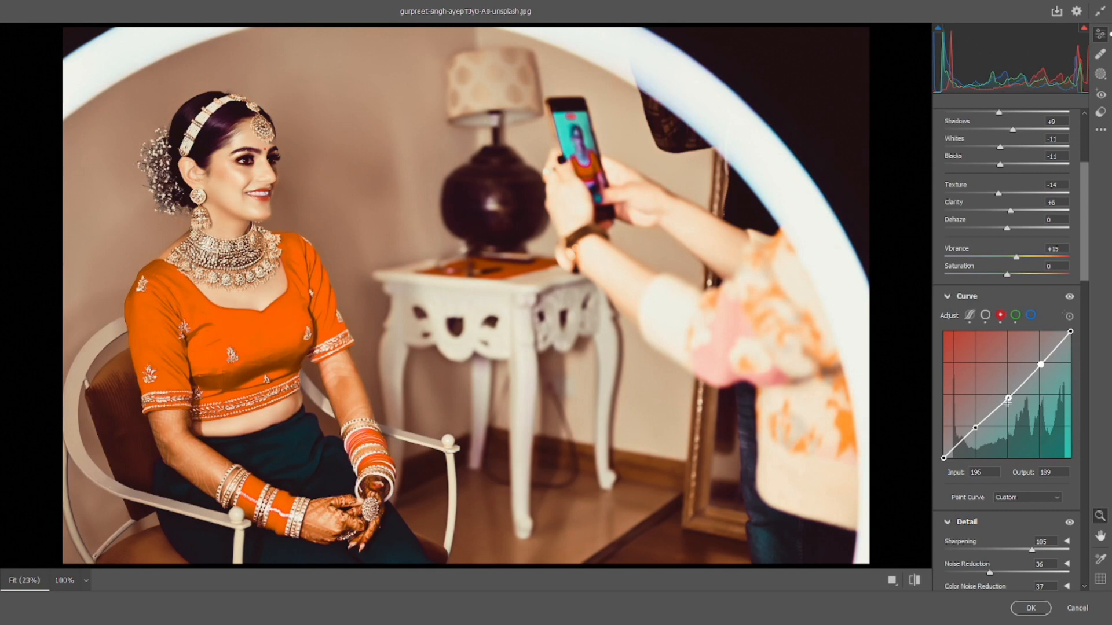
{"action": "left_click_drag", "start_coordinate": [1008, 398], "coordinate": [1006, 396]}
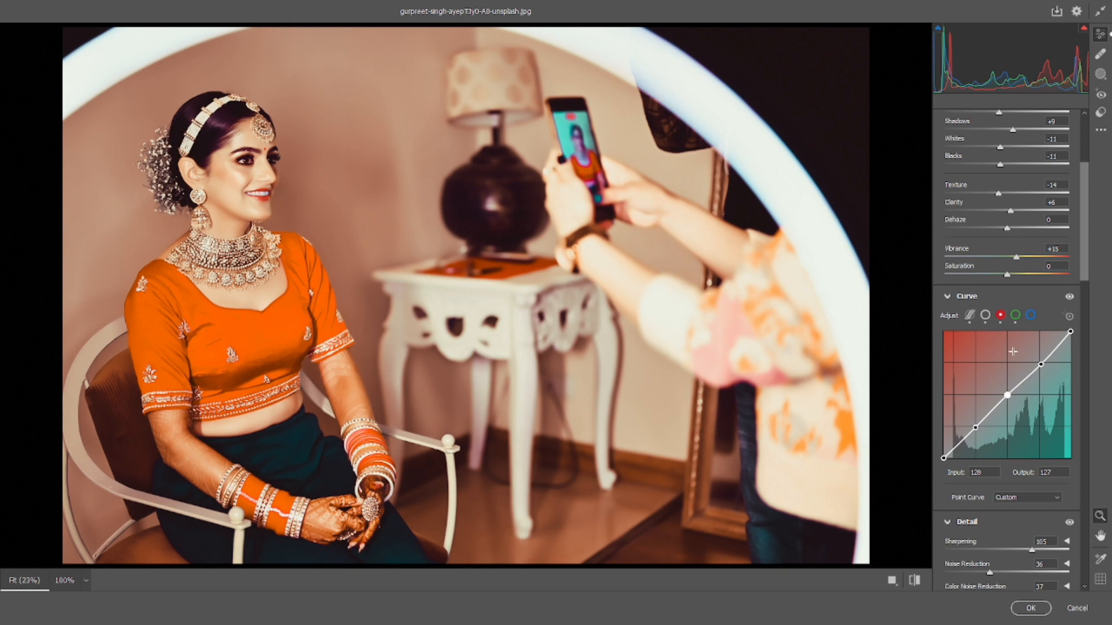
Add highlight, midtone and shadow points to the Blue channel curve, lifting the shadows and setting the highlight point to input 199, output 185
{"action": "left_click", "coordinate": [1030, 315]}
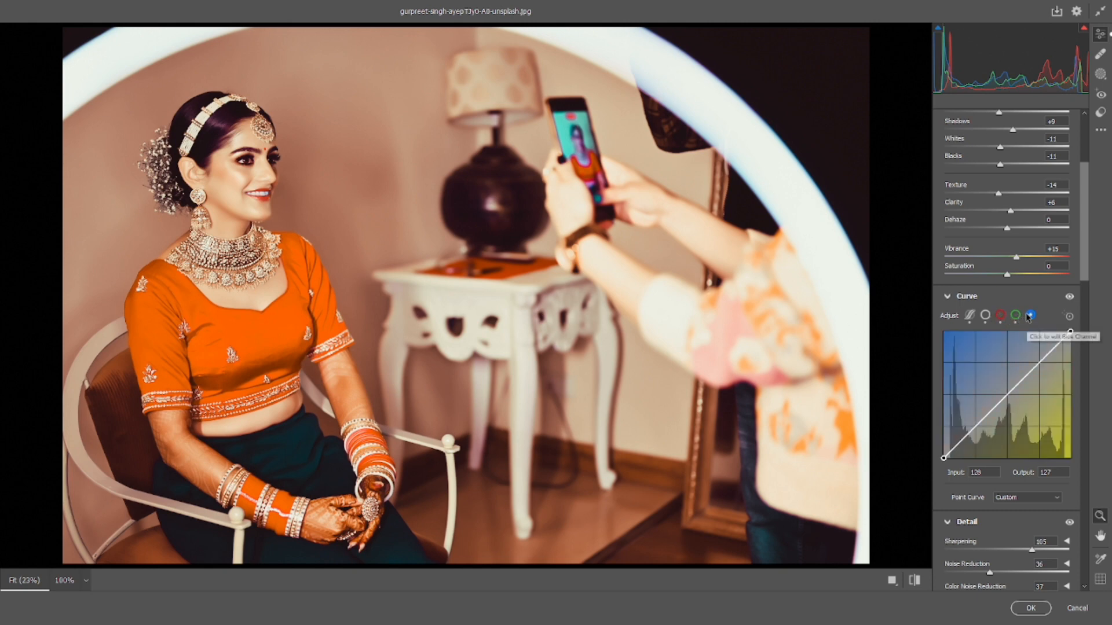
{"action": "left_click", "coordinate": [1039, 364]}
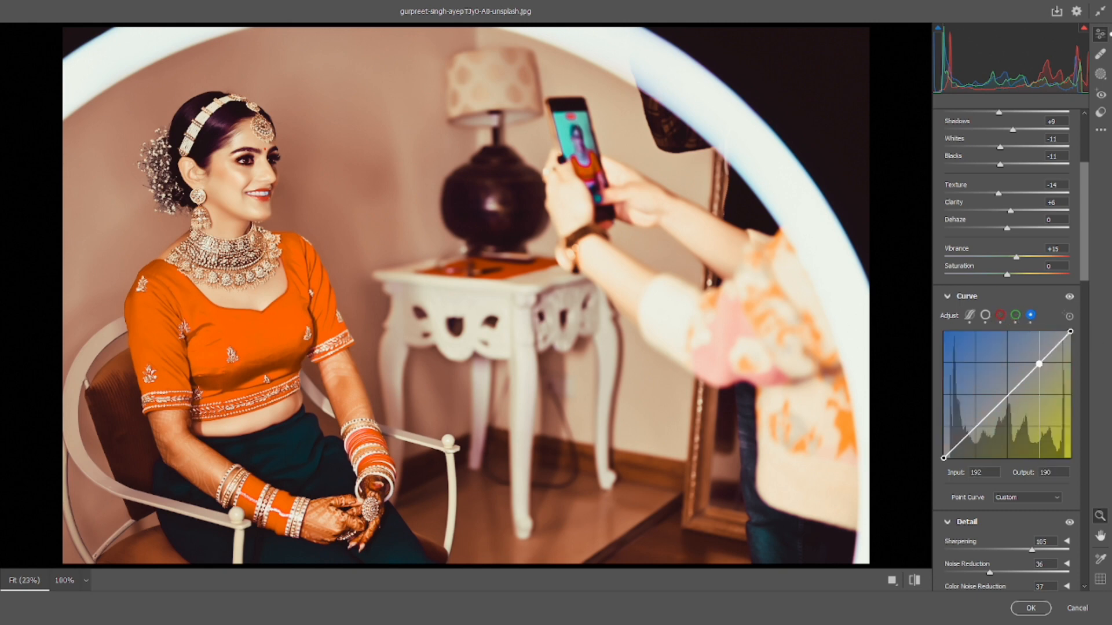
{"action": "left_click", "coordinate": [1007, 395]}
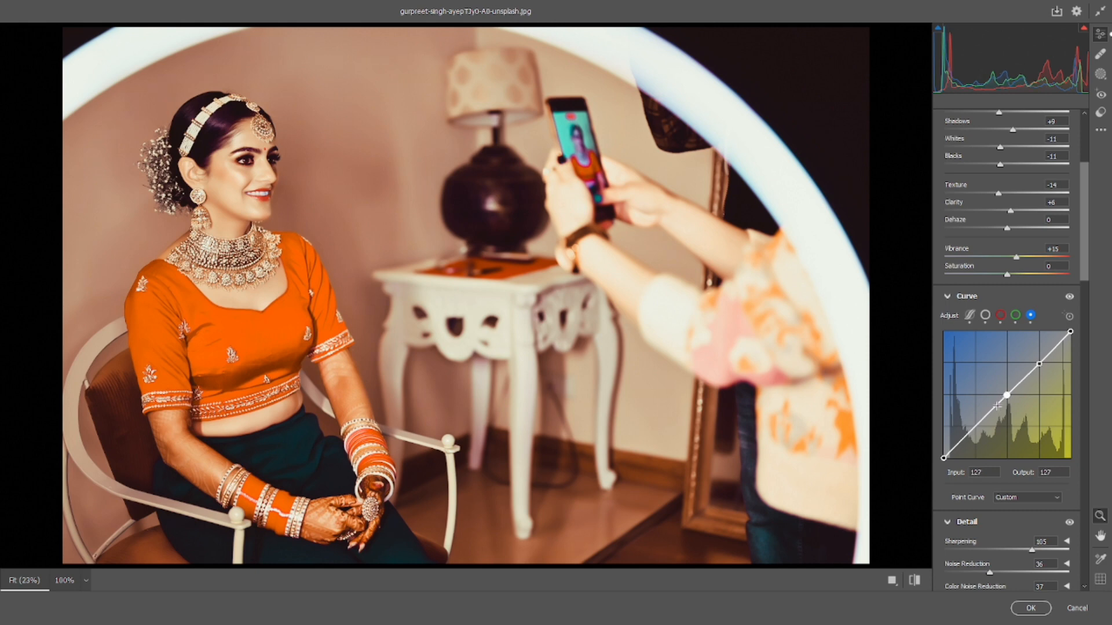
{"action": "left_click", "coordinate": [975, 427]}
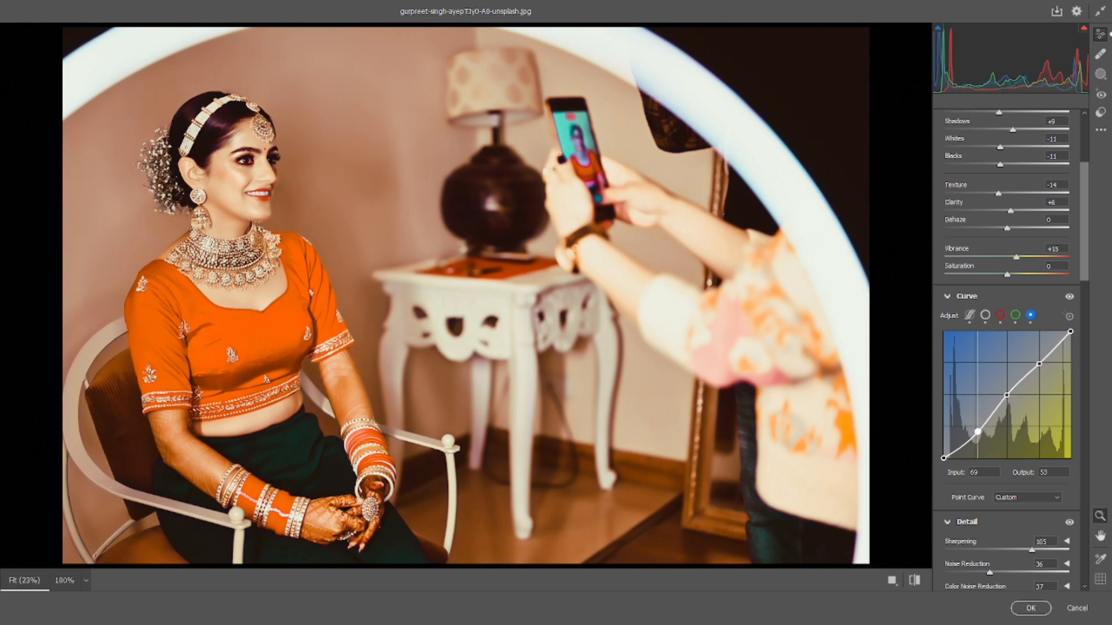
{"action": "left_click_drag", "start_coordinate": [975, 426], "coordinate": [1042, 366]}
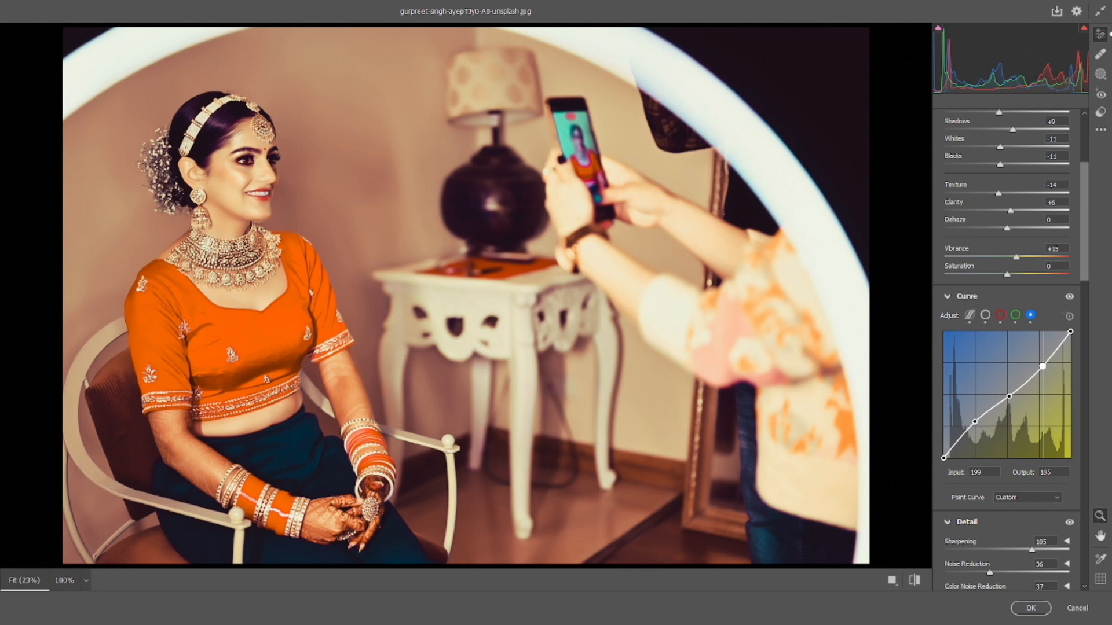
Raise the RGB curve's shadow point slightly, add a midtone point and set the highlight point to input 196, output 191
{"action": "left_click", "coordinate": [1016, 315]}
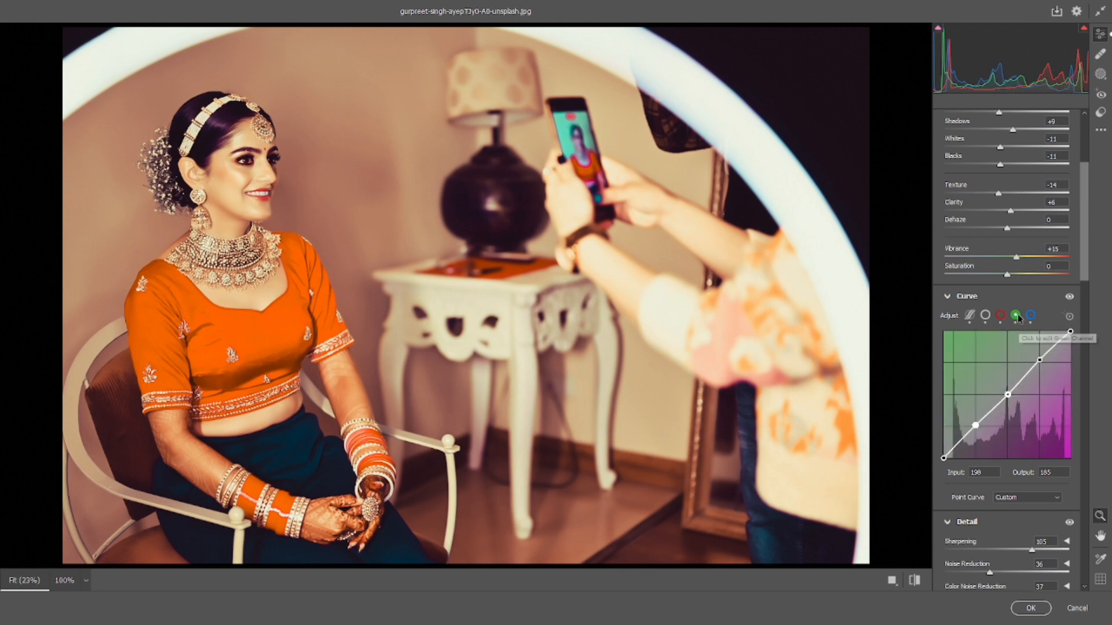
{"action": "left_click", "coordinate": [999, 316]}
{"action": "left_click", "coordinate": [985, 316]}
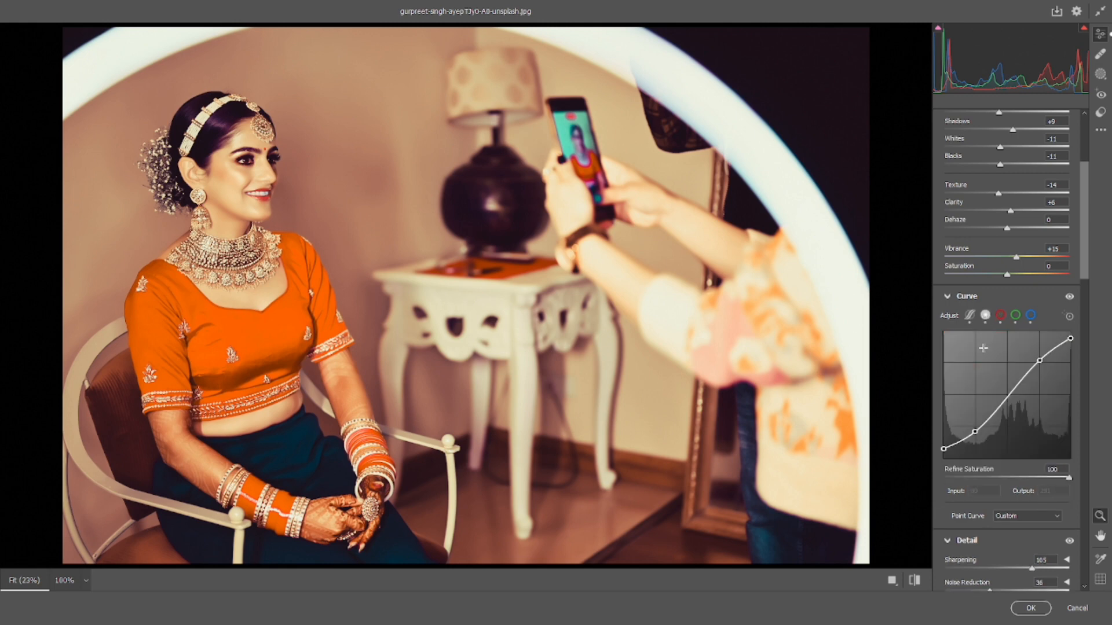
{"action": "left_click", "coordinate": [975, 431]}
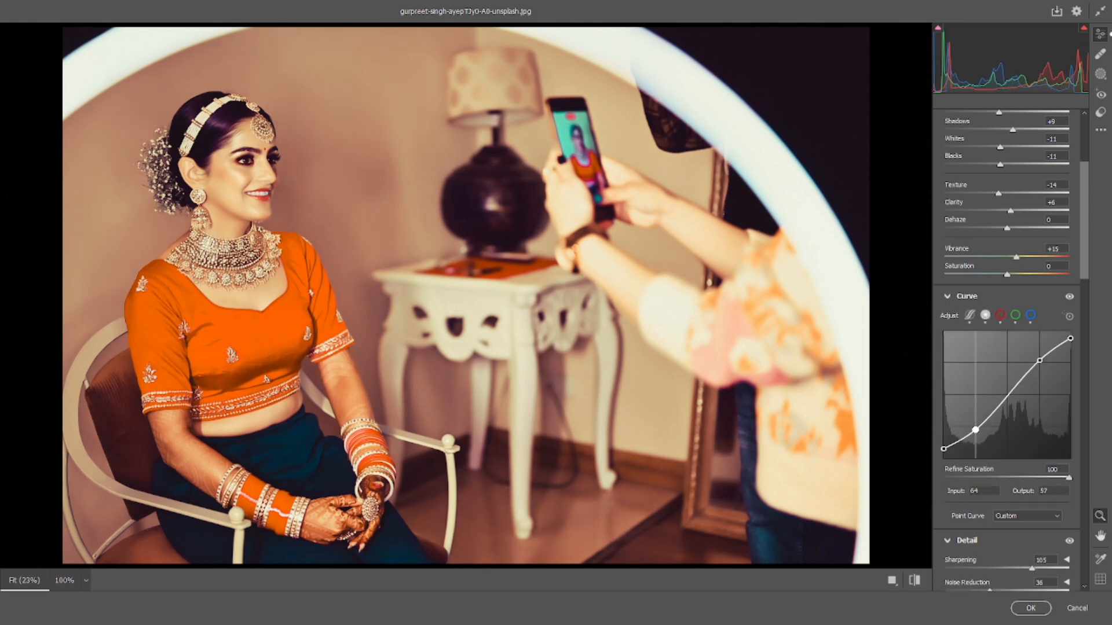
{"action": "key", "text": "Up"}
{"action": "key", "text": "Up"}
{"action": "key", "text": "Up"}
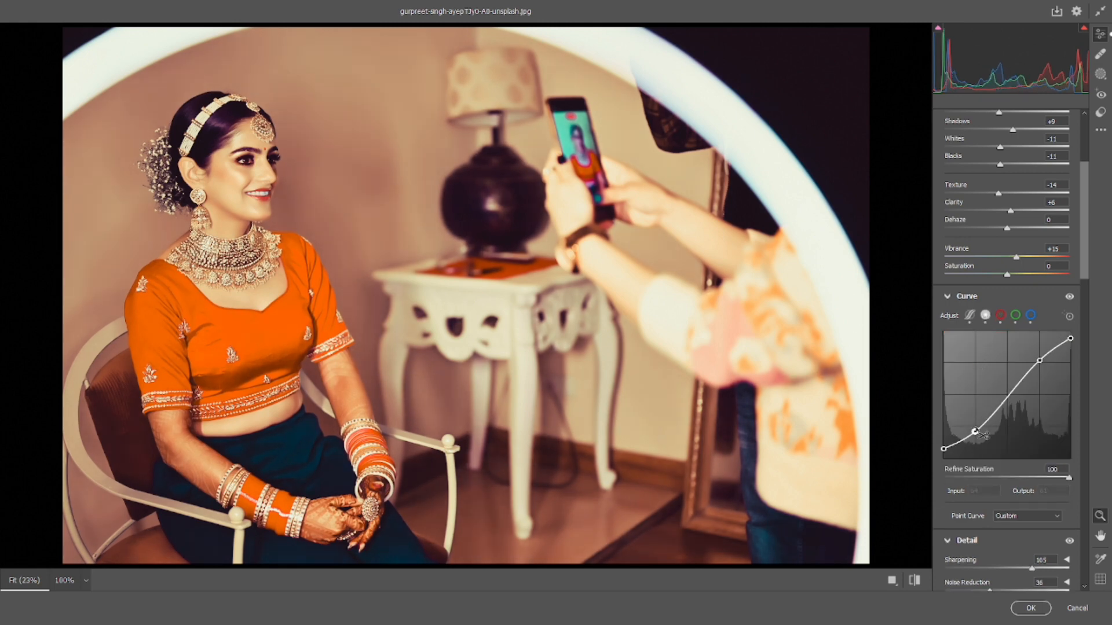
{"action": "left_click_drag", "start_coordinate": [975, 428], "coordinate": [976, 430]}
{"action": "left_click", "coordinate": [1005, 398]}
{"action": "left_click_drag", "start_coordinate": [1039, 361], "coordinate": [1041, 363]}
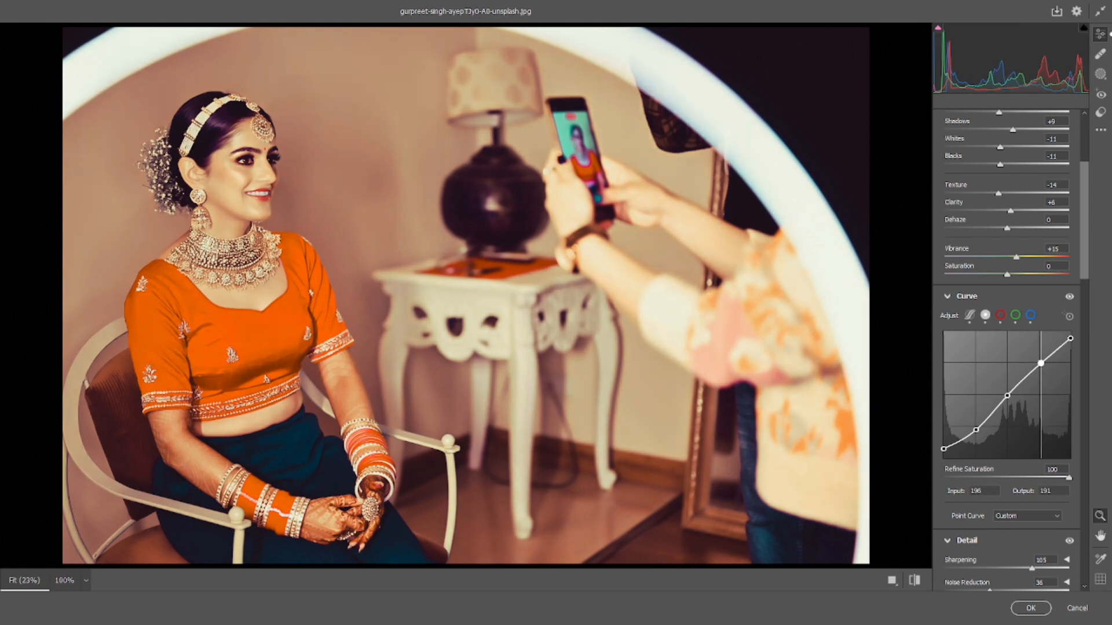
Try setting the Green curve's shadow point to input 66, output 59, and undo the change
{"action": "left_click", "coordinate": [1001, 316]}
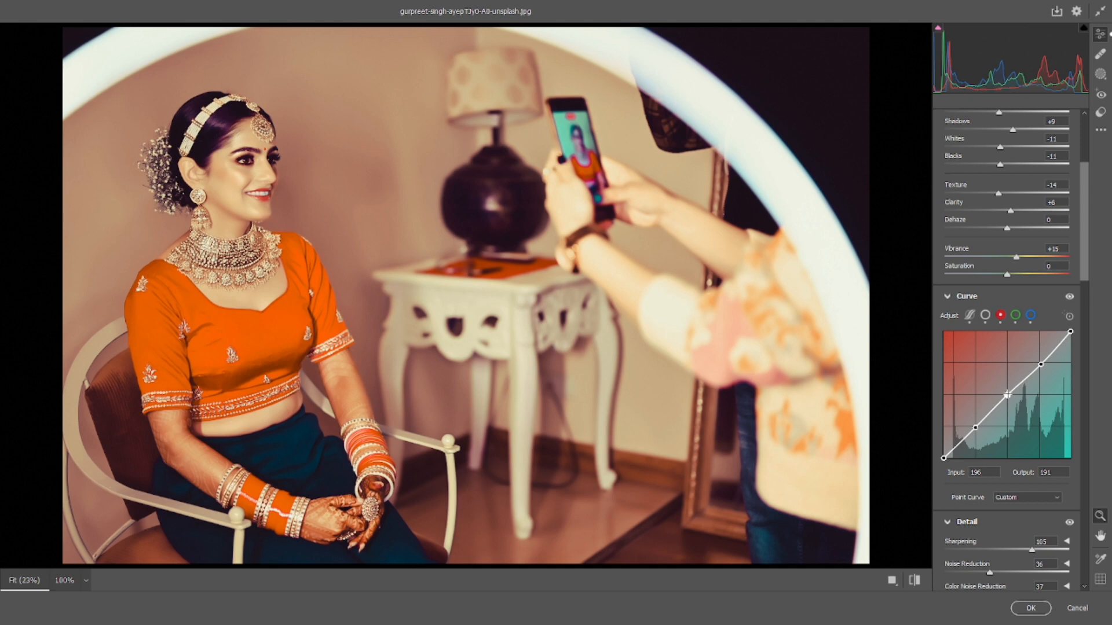
{"action": "left_click", "coordinate": [1015, 315]}
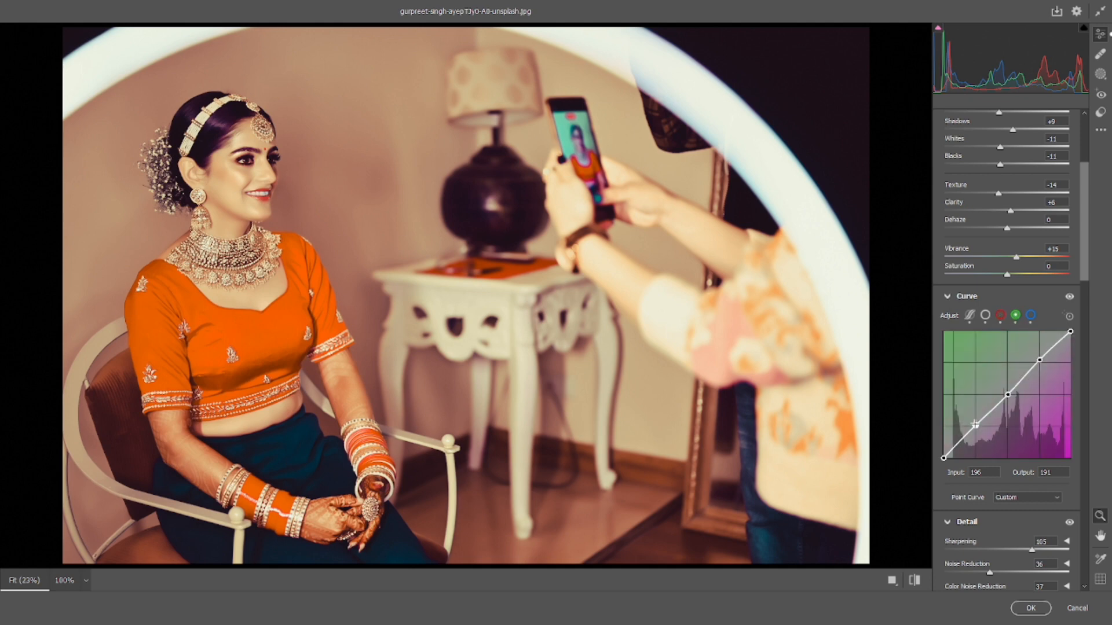
{"action": "left_click_drag", "start_coordinate": [975, 425], "coordinate": [976, 428]}
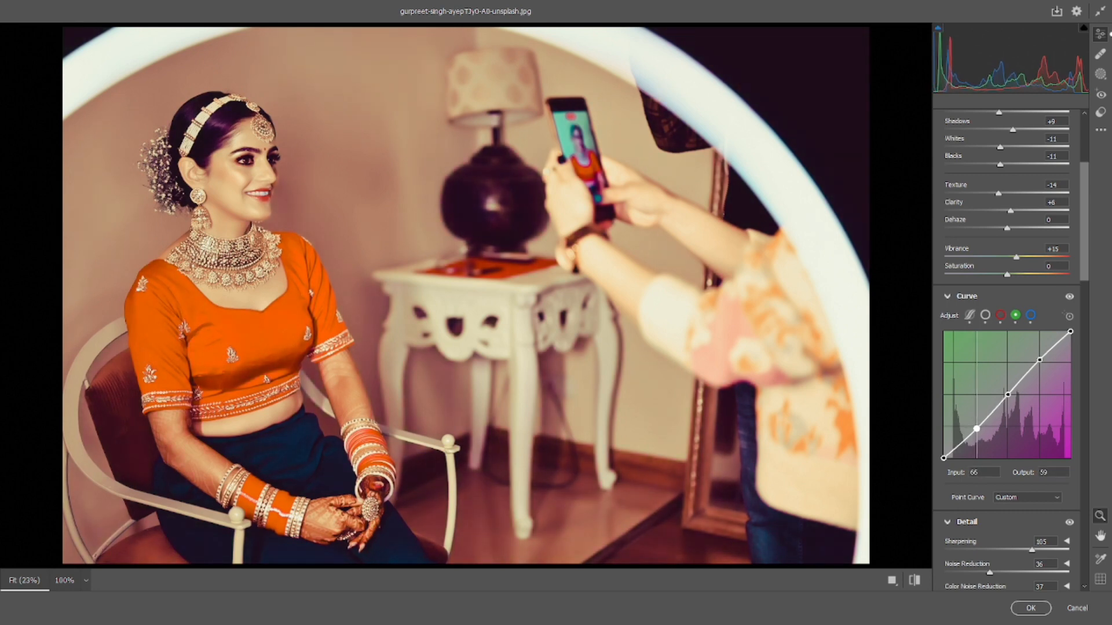
{"action": "left_click", "coordinate": [1007, 395]}
{"action": "left_click_drag", "start_coordinate": [1006, 394], "coordinate": [1007, 395]}
{"action": "key", "text": "ctrl+z"}
{"action": "key", "text": "ctrl+z"}
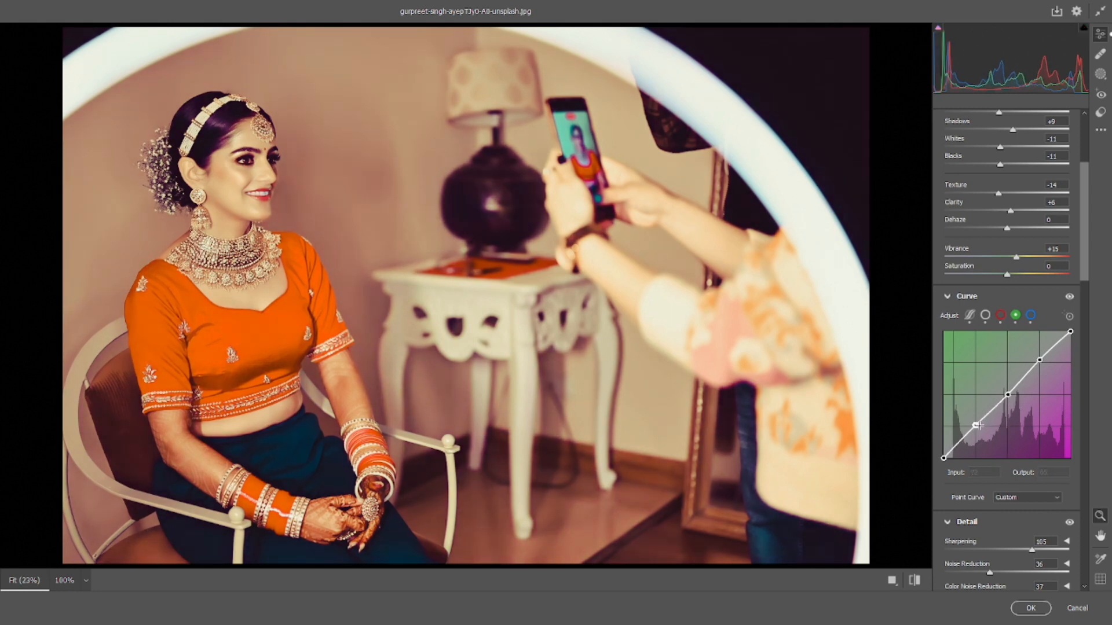
Reset the Green channel curve and add a highlight point at 193, a midtone point at 128 and a shadow point
{"action": "right_click", "coordinate": [987, 399]}
{"action": "left_click", "coordinate": [1019, 363]}
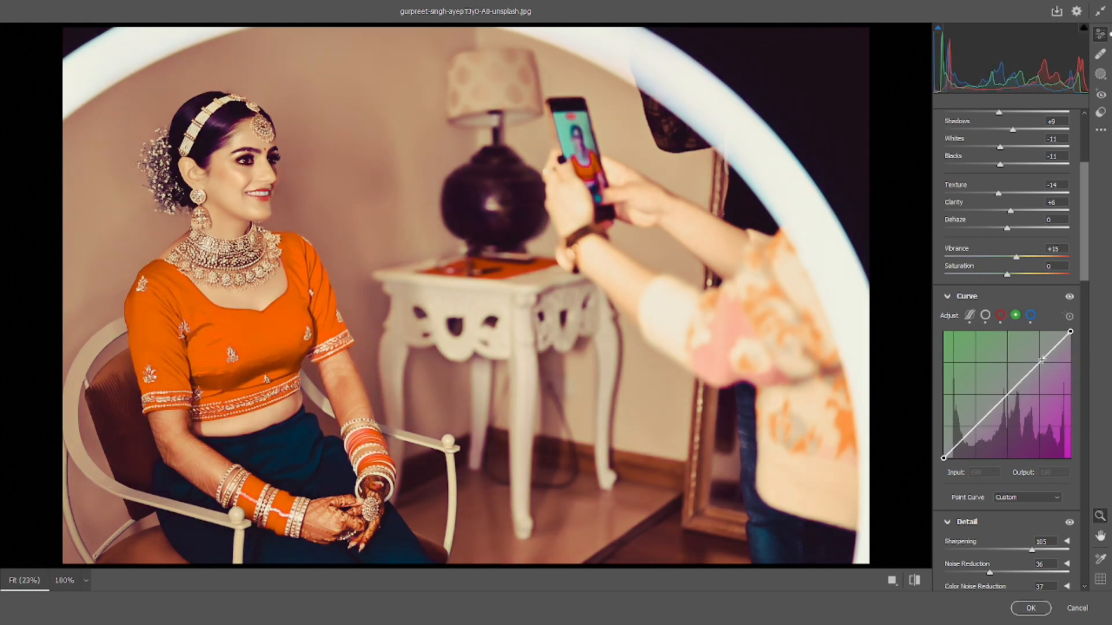
{"action": "left_click", "coordinate": [1039, 362]}
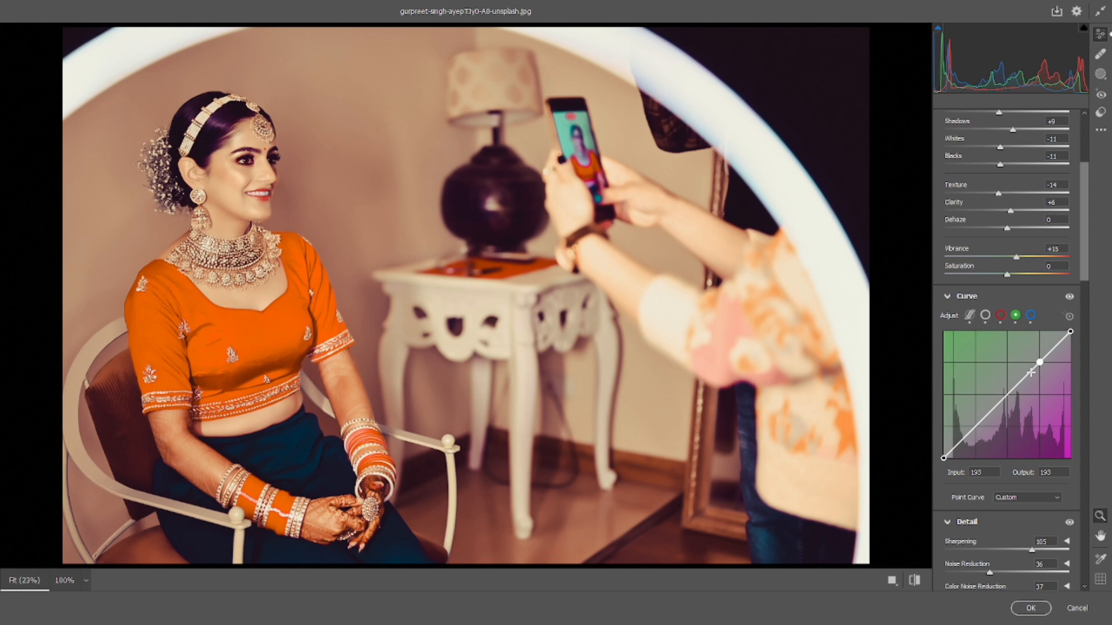
{"action": "left_click", "coordinate": [1008, 394]}
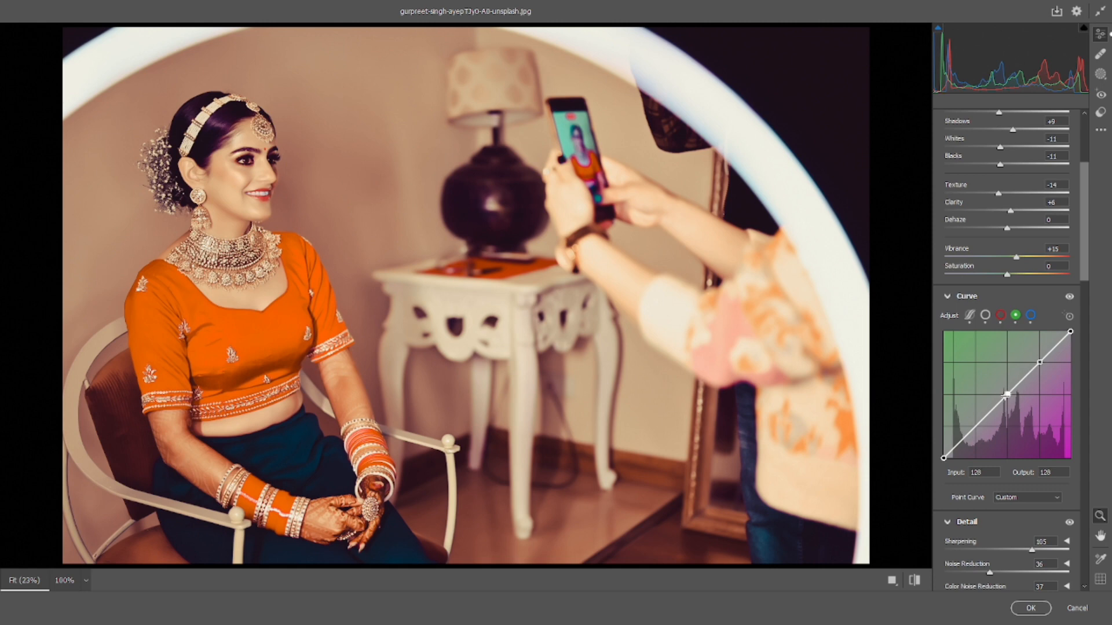
{"action": "left_click", "coordinate": [976, 427]}
Fine-tune the Green curve's shadow point and set its highlight point to input 215, output 215
{"action": "left_click", "coordinate": [1007, 394]}
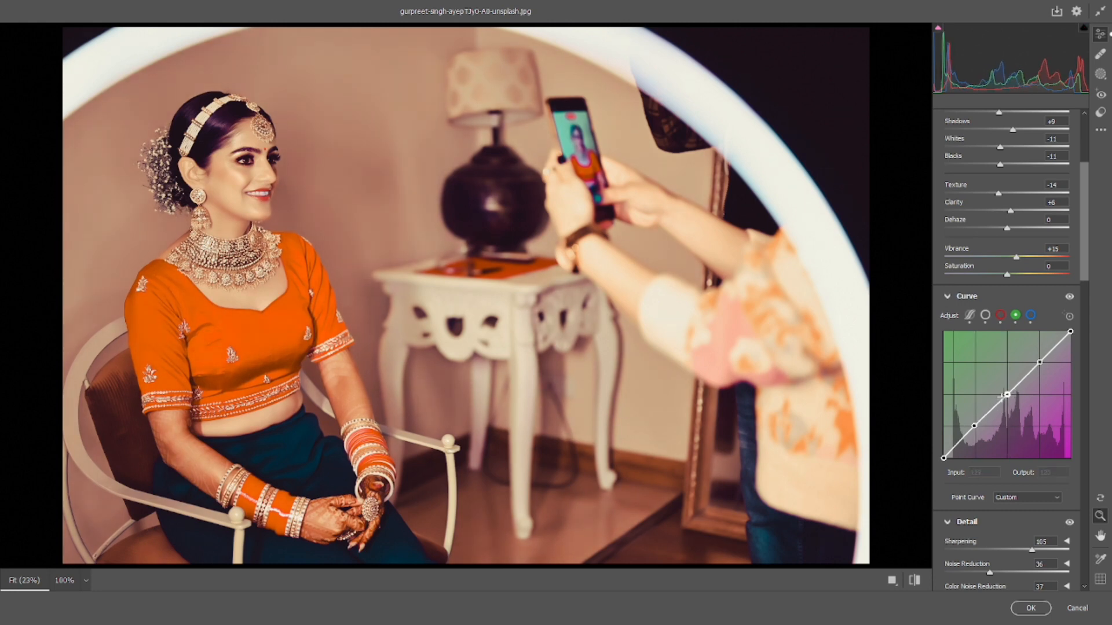
{"action": "left_click_drag", "start_coordinate": [974, 425], "coordinate": [973, 426]}
{"action": "left_click_drag", "start_coordinate": [1040, 362], "coordinate": [1051, 350]}
Move the Blue curve's highlight point to a brighter input and output, and fine-tune its shadow point
{"action": "left_click", "coordinate": [1031, 315]}
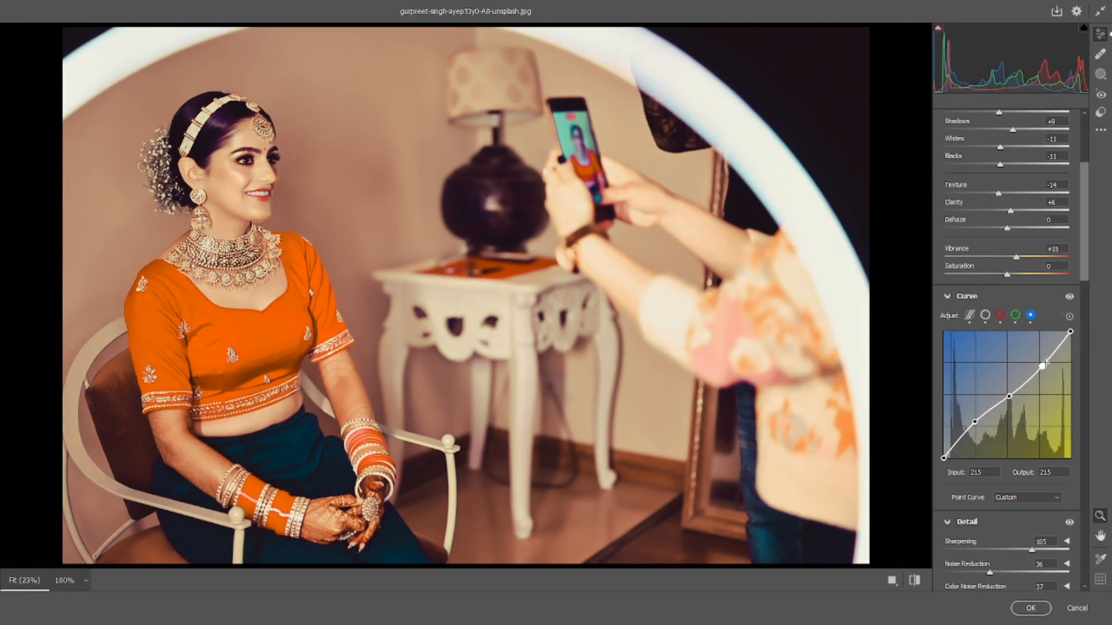
{"action": "left_click_drag", "start_coordinate": [1041, 366], "coordinate": [1051, 359]}
{"action": "left_click_drag", "start_coordinate": [975, 421], "coordinate": [975, 422]}
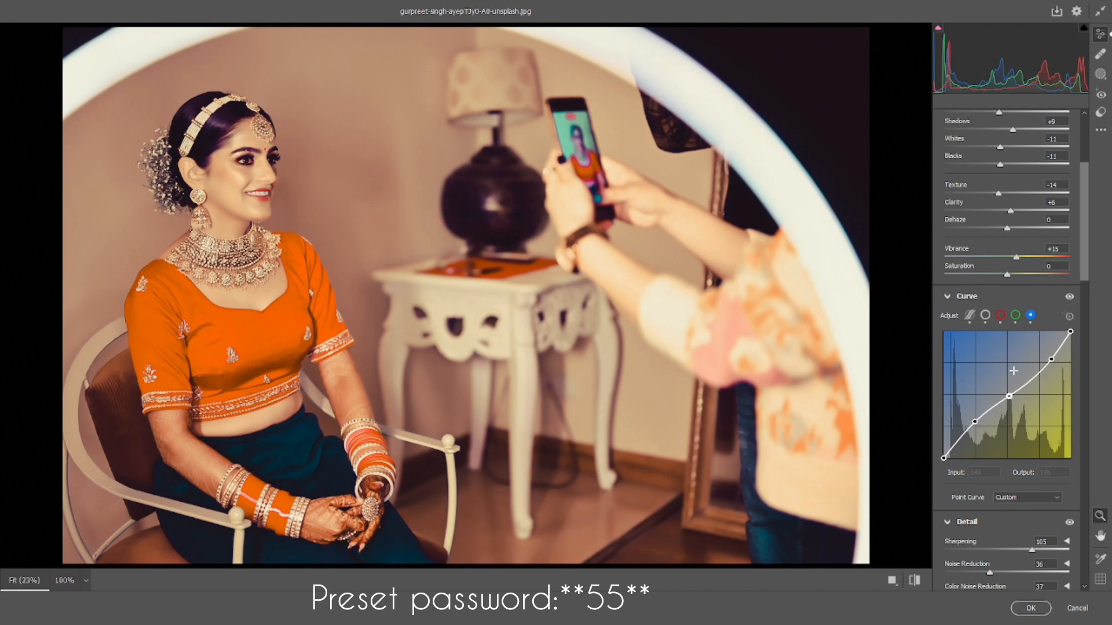
Fine-tune the shadow and highlight points of the Red channel curve
{"action": "left_click", "coordinate": [1000, 315]}
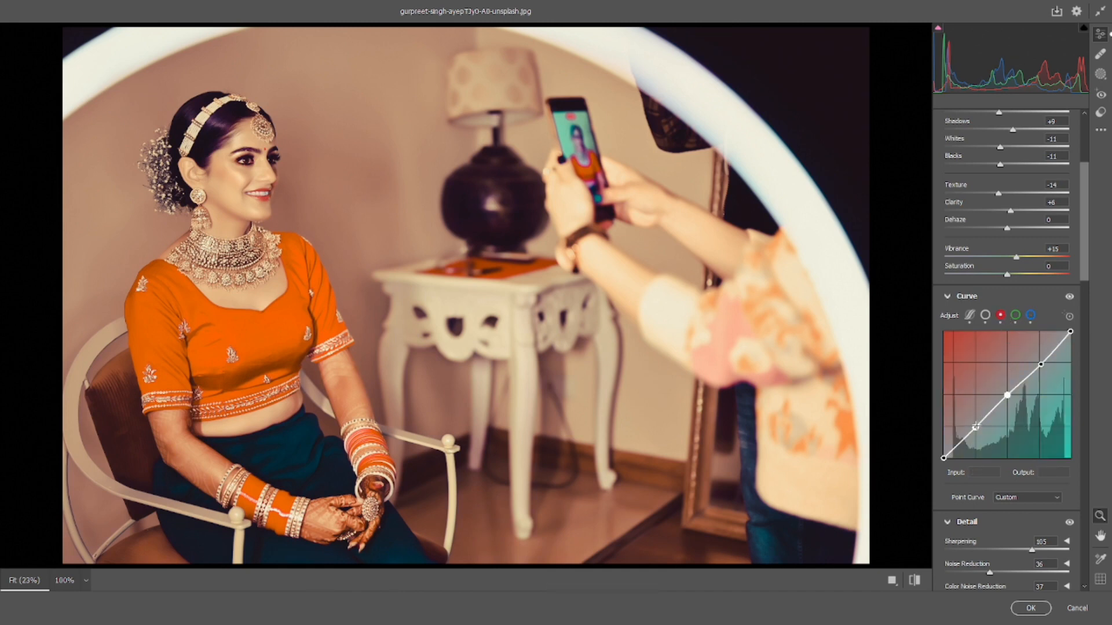
{"action": "left_click_drag", "start_coordinate": [975, 427], "coordinate": [975, 427]}
{"action": "left_click_drag", "start_coordinate": [1039, 364], "coordinate": [1040, 364]}
Set the Color Mixer hues of Blues and Purples to -100 and Magentas to +42
{"action": "scroll", "coordinate": [985, 347], "scroll_direction": "down", "scroll_amount": 10}
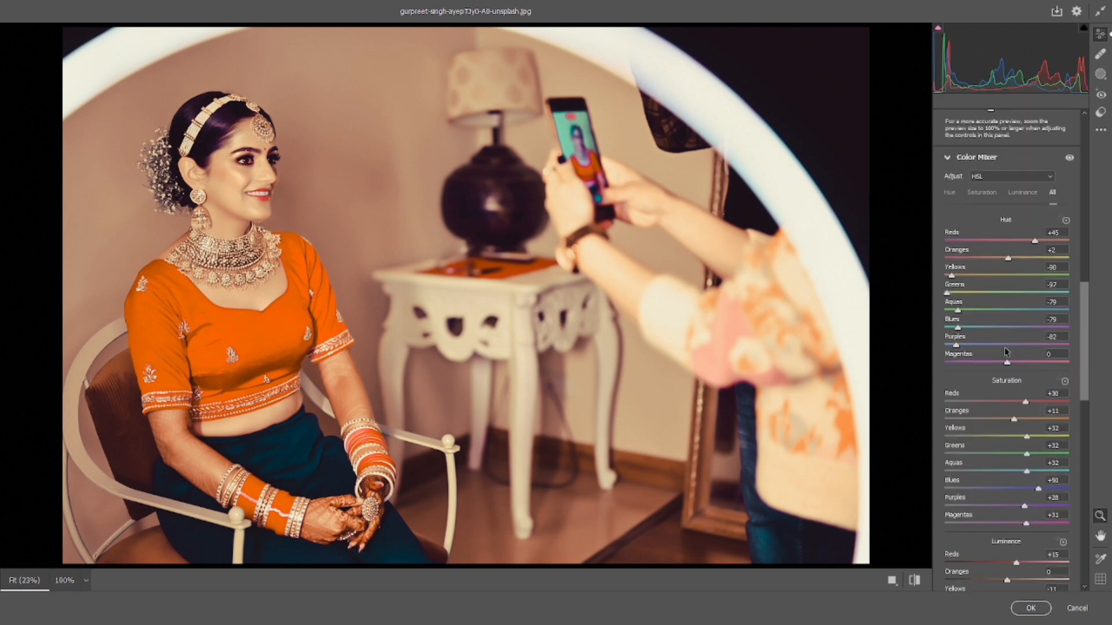
{"action": "mouse_move", "coordinate": [957, 328]}
{"action": "left_mouse_down"}
{"action": "mouse_move", "coordinate": [939, 331]}
{"action": "mouse_move", "coordinate": [984, 342]}
{"action": "mouse_move", "coordinate": [944, 345]}
{"action": "left_mouse_up"}
{"action": "left_click_drag", "start_coordinate": [1007, 363], "coordinate": [1110, 362]}
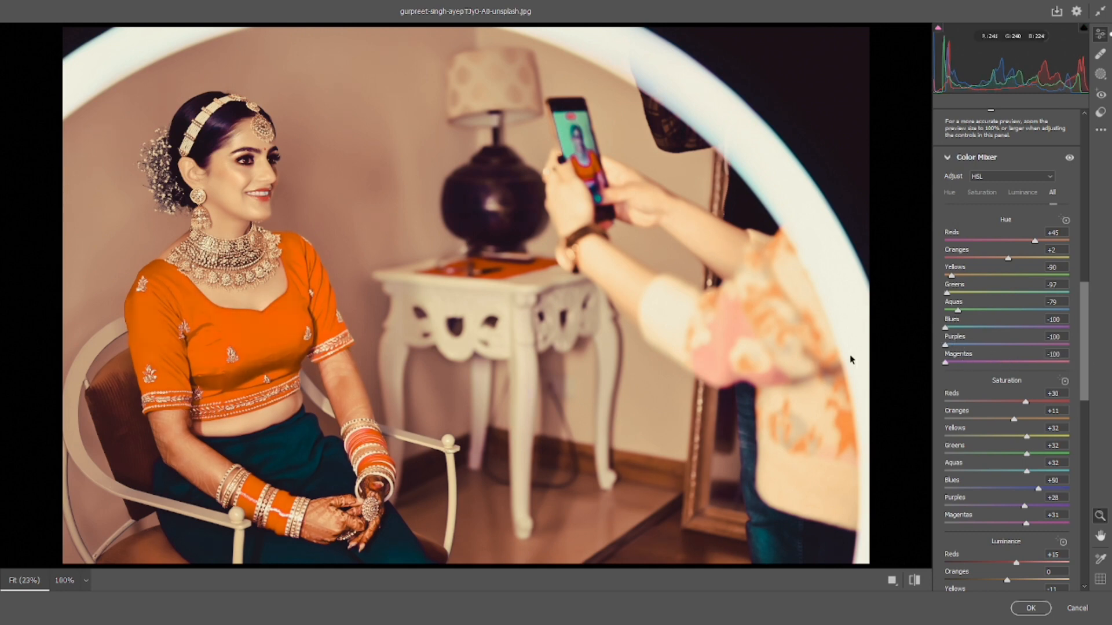
{"action": "left_click_drag", "start_coordinate": [1068, 363], "coordinate": [919, 360]}
{"action": "left_click_drag", "start_coordinate": [945, 363], "coordinate": [1071, 364]}
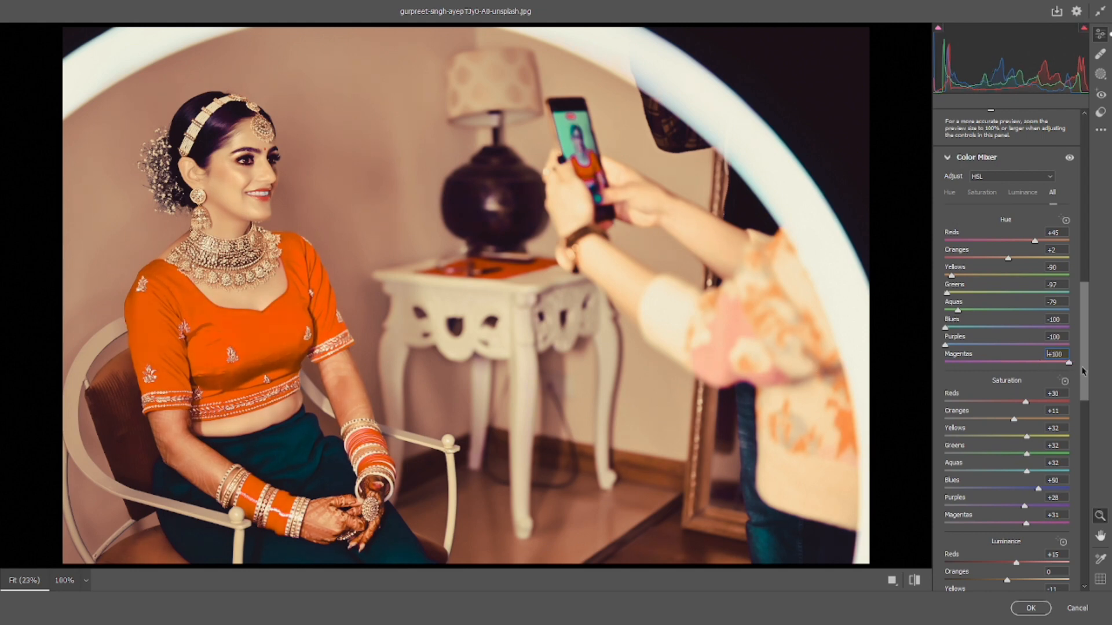
{"action": "left_click_drag", "start_coordinate": [1068, 363], "coordinate": [1035, 370]}
Set the Color Mixer's Oranges hue to +15, lower the Yellows hue to its minimum and raise the Reds hue slightly
{"action": "scroll", "coordinate": [1034, 368], "scroll_direction": "down", "scroll_amount": 10}
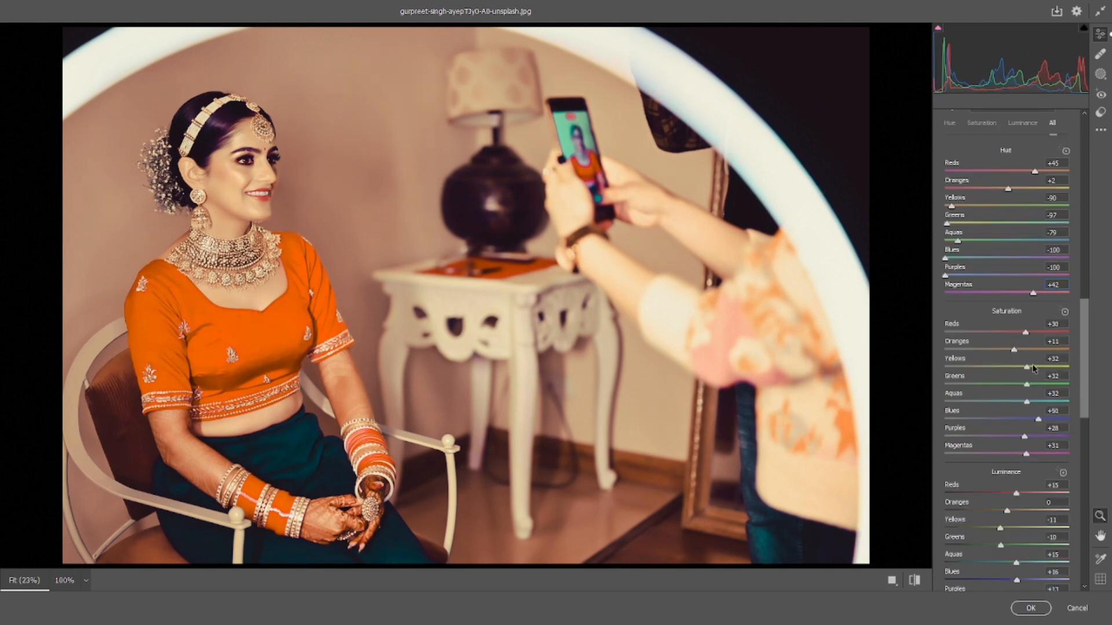
{"action": "scroll", "coordinate": [1034, 367], "scroll_direction": "down", "scroll_amount": 3}
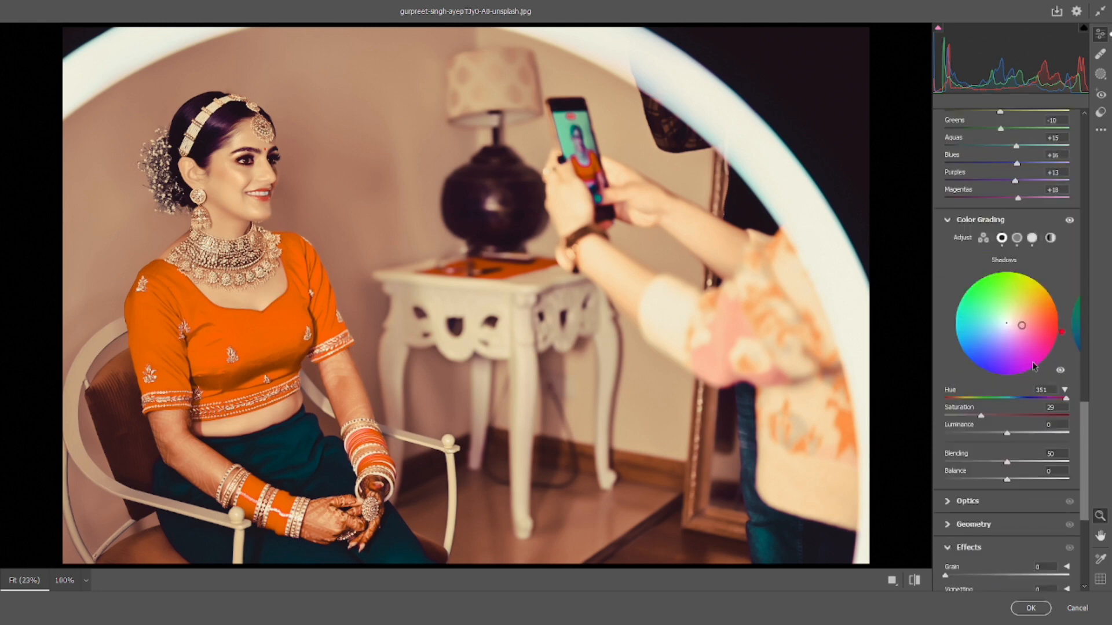
{"action": "scroll", "coordinate": [1031, 363], "scroll_direction": "up", "scroll_amount": 7}
{"action": "scroll", "coordinate": [1030, 364], "scroll_direction": "up", "scroll_amount": 3}
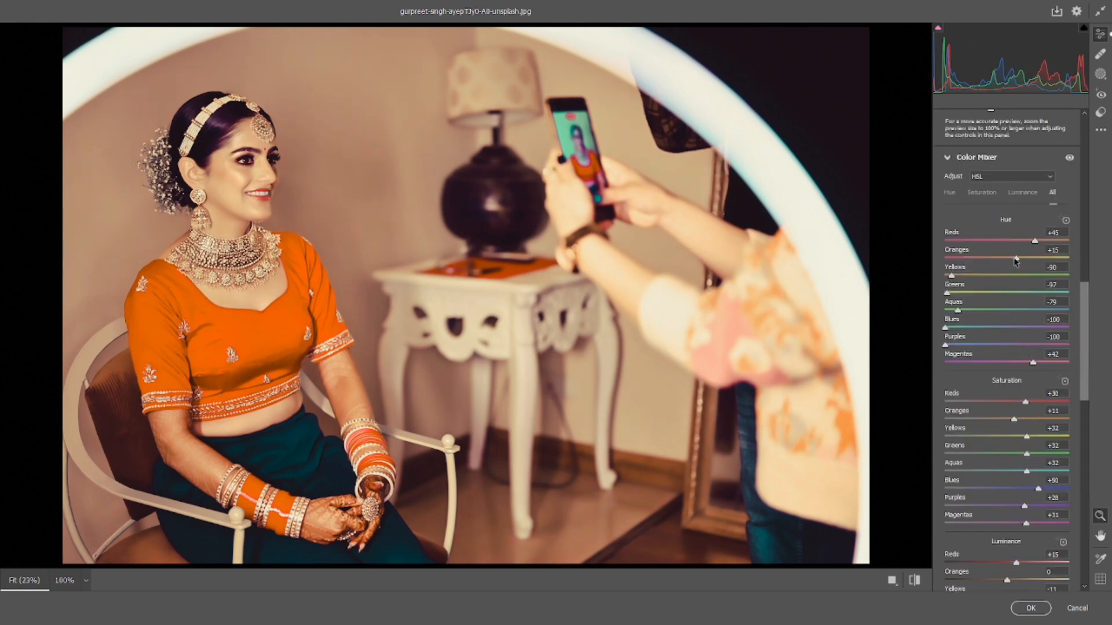
{"action": "left_click_drag", "start_coordinate": [1014, 262], "coordinate": [944, 276]}
{"action": "left_click", "coordinate": [1034, 242]}
{"action": "left_click_drag", "start_coordinate": [1034, 242], "coordinate": [1038, 242]}
{"action": "scroll", "coordinate": [1041, 256], "scroll_direction": "down", "scroll_amount": 10}
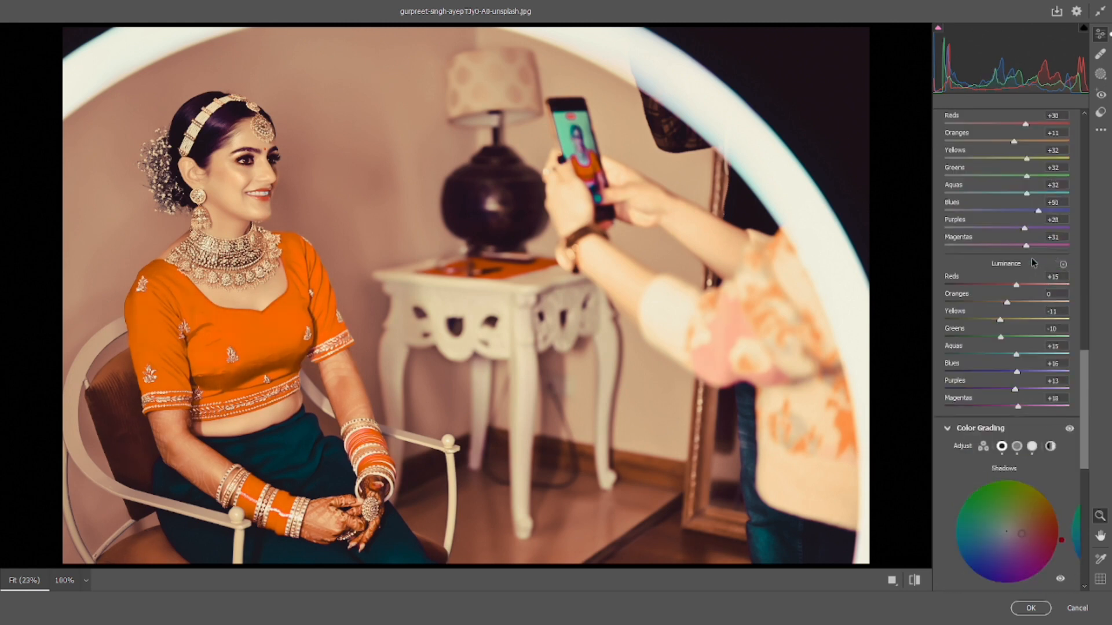
Compare the graded portrait with the default settings by switching between the before and after versions
{"action": "scroll", "coordinate": [1020, 263], "scroll_direction": "up", "scroll_amount": 3}
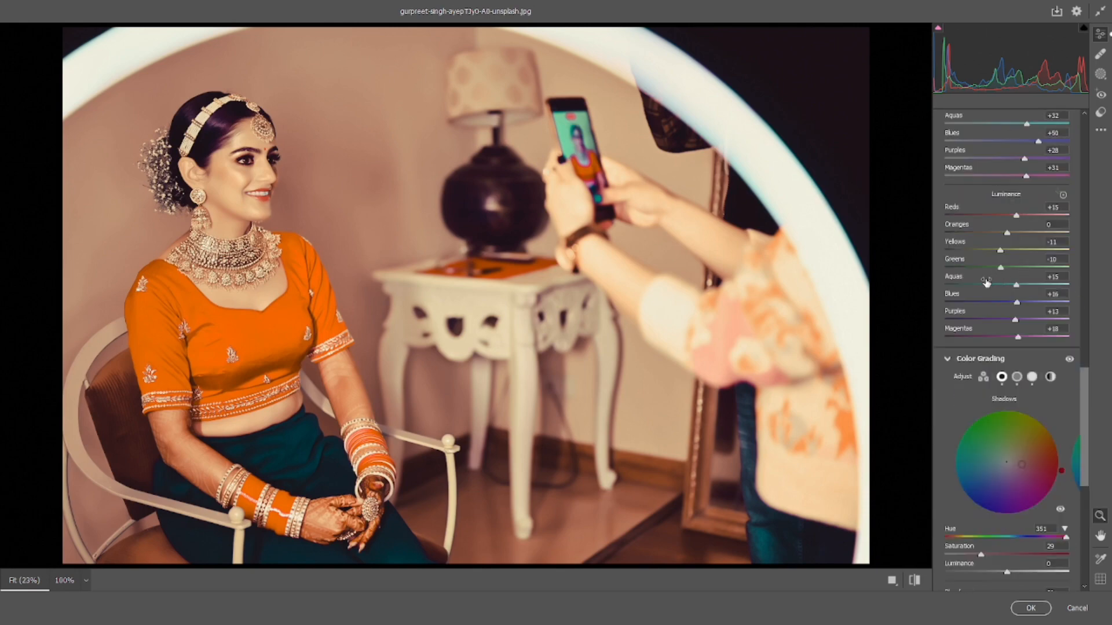
{"action": "left_click", "coordinate": [914, 580]}
{"action": "left_click", "coordinate": [914, 579]}
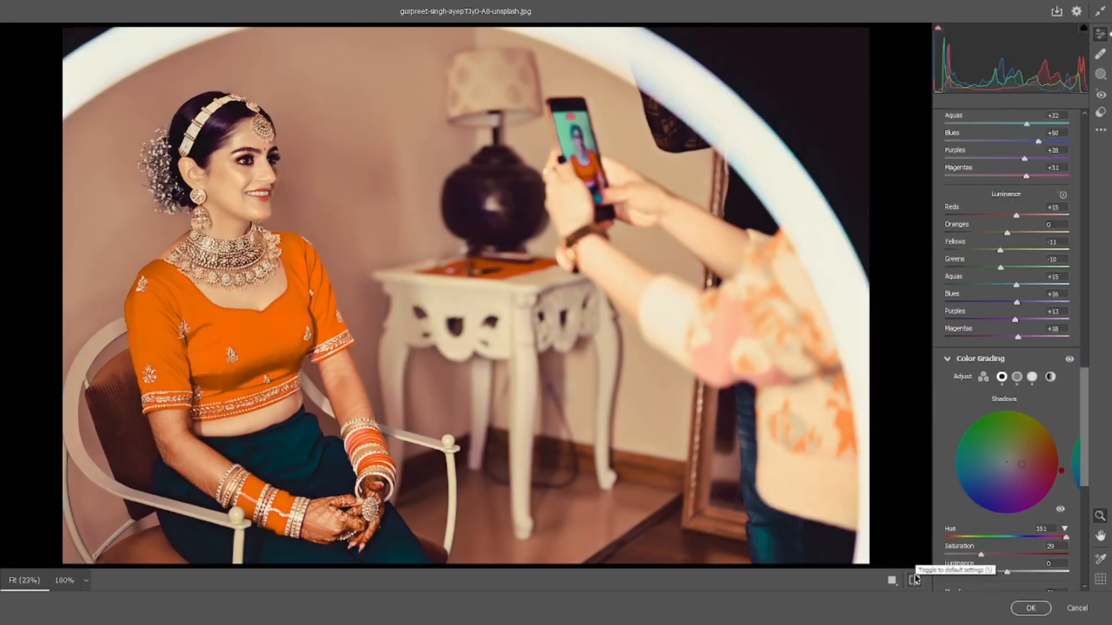
{"action": "left_click", "coordinate": [915, 580]}
{"action": "left_click", "coordinate": [914, 580]}
{"action": "left_click", "coordinate": [915, 579]}
{"action": "left_click", "coordinate": [914, 579]}
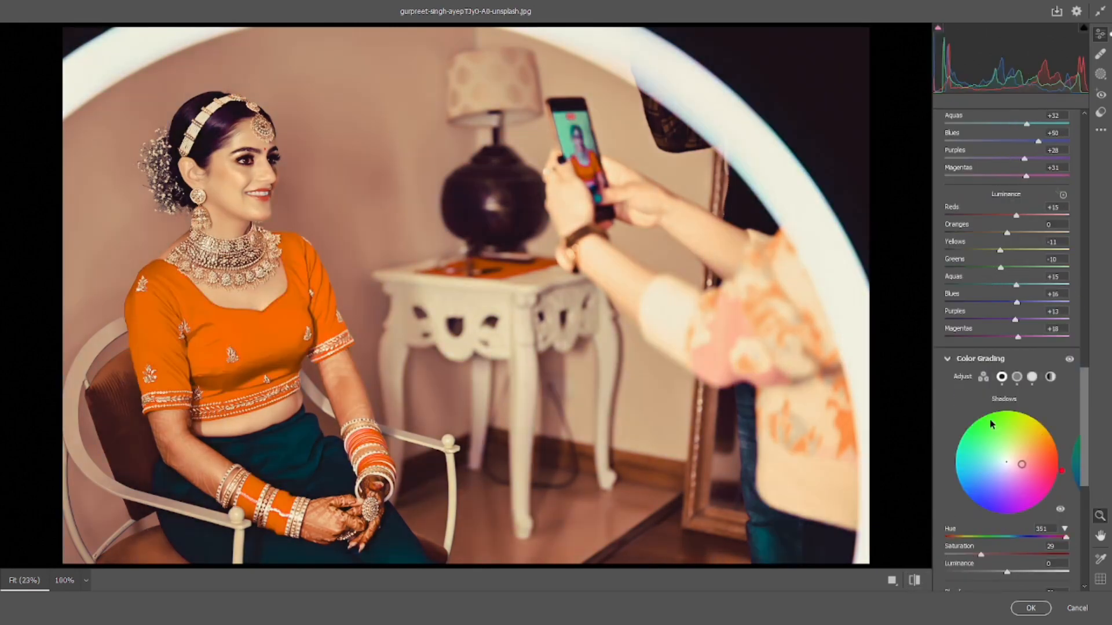
Set Exposure to -0.05, Contrast to +17, Whites to -14 and Blacks to -29 in the basic adjustments
{"action": "scroll", "coordinate": [989, 419], "scroll_direction": "down", "scroll_amount": 7}
{"action": "scroll", "coordinate": [951, 529], "scroll_direction": "up", "scroll_amount": 15}
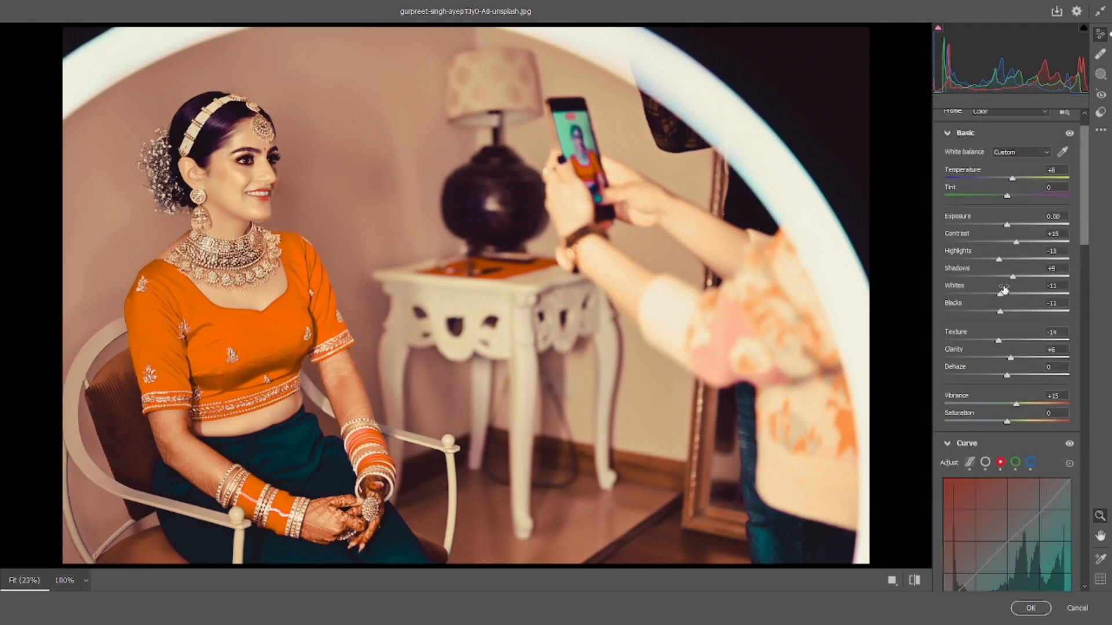
{"action": "mouse_move", "coordinate": [999, 311]}
{"action": "left_mouse_down"}
{"action": "mouse_move", "coordinate": [975, 309]}
{"action": "mouse_move", "coordinate": [993, 311]}
{"action": "left_mouse_up"}
{"action": "left_click_drag", "start_coordinate": [1008, 228], "coordinate": [1006, 229]}
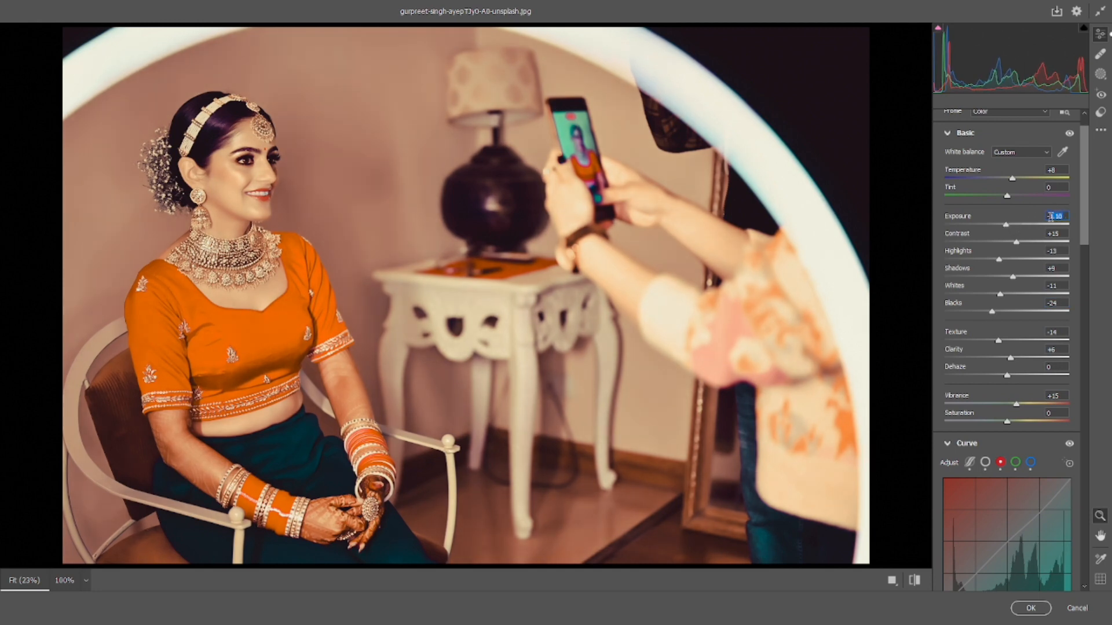
{"action": "left_click_drag", "start_coordinate": [1007, 226], "coordinate": [999, 297]}
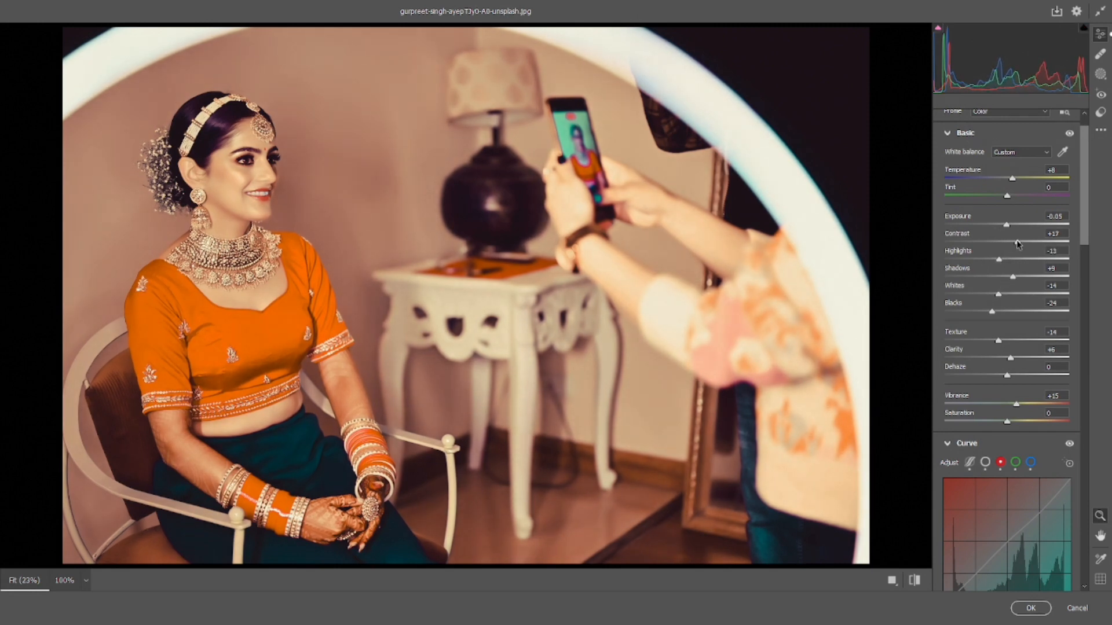
{"action": "left_click_drag", "start_coordinate": [997, 316], "coordinate": [993, 315]}
Lower the RGB point curve's shadow point to input 65, output 49 and its midtone point to input 128, output 121, and fine-tune the highlight point
{"action": "scroll", "coordinate": [991, 306], "scroll_direction": "down", "scroll_amount": 5}
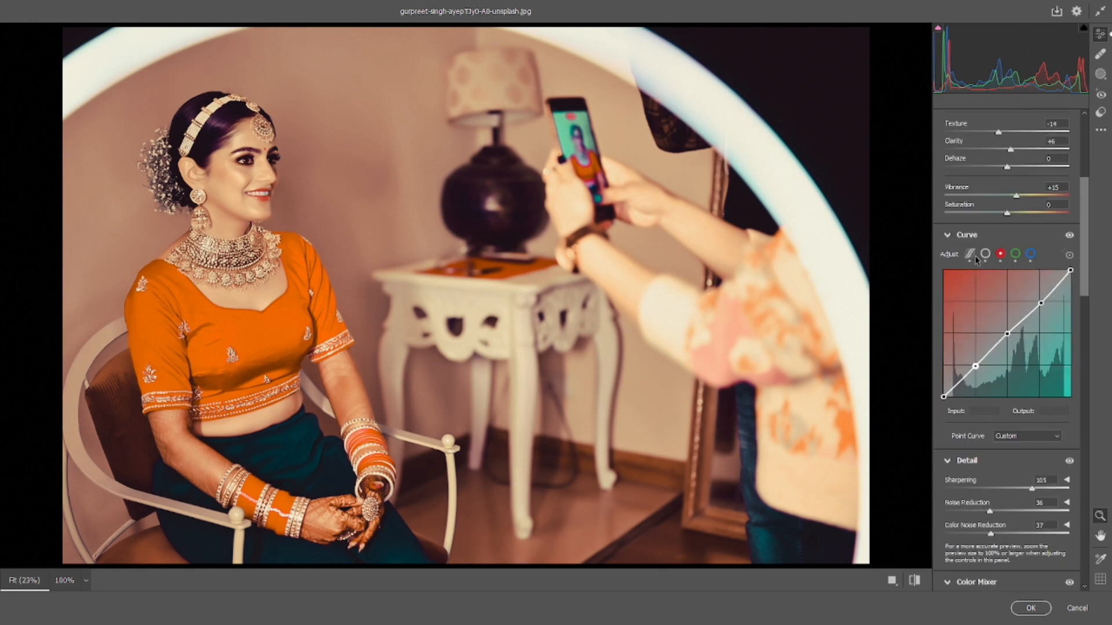
{"action": "left_click", "coordinate": [984, 253]}
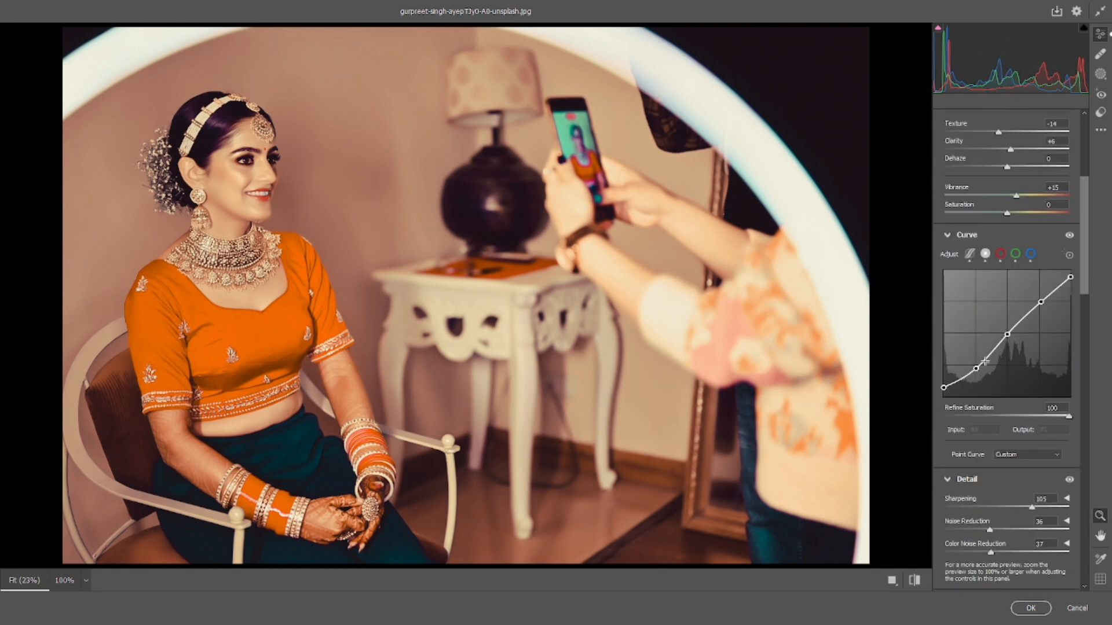
{"action": "left_click_drag", "start_coordinate": [944, 386], "coordinate": [975, 373]}
{"action": "left_click_drag", "start_coordinate": [975, 368], "coordinate": [976, 372]}
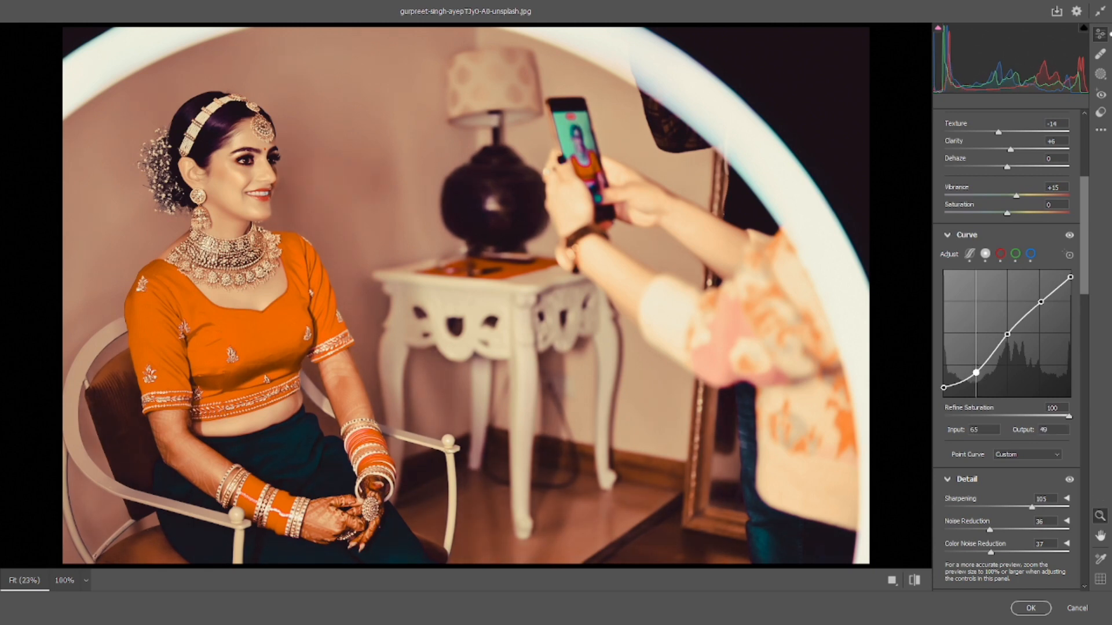
{"action": "left_click_drag", "start_coordinate": [1007, 335], "coordinate": [1007, 337]}
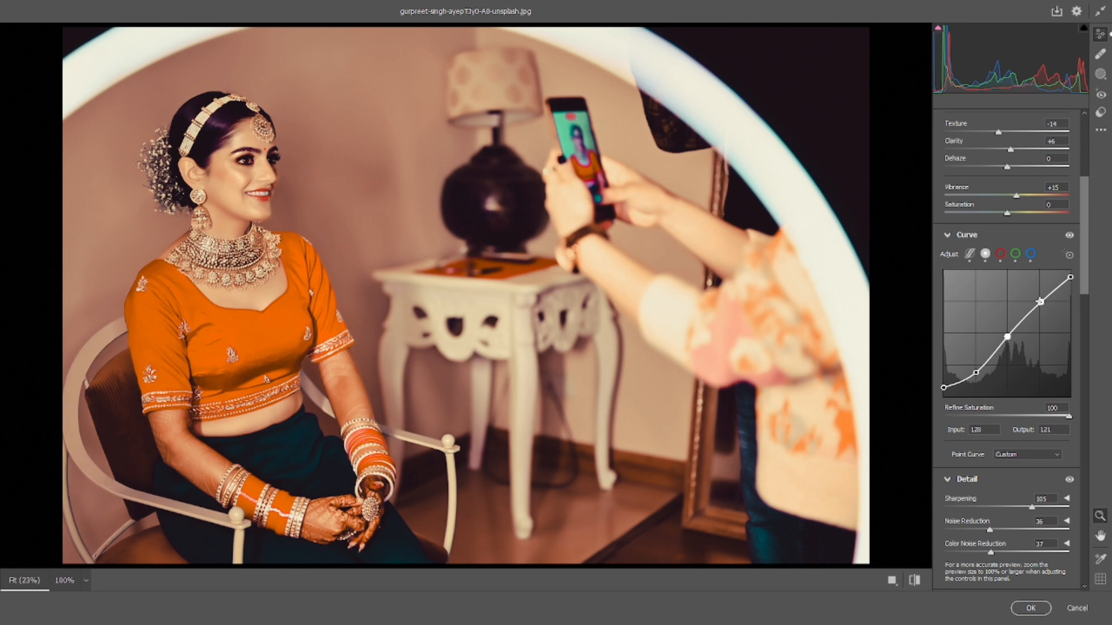
{"action": "left_click_drag", "start_coordinate": [1040, 301], "coordinate": [1041, 301]}
Review the Color Mixer's hue, saturation and luminance values and the Color Grading wheels for midtones and shadows
{"action": "scroll", "coordinate": [1040, 306], "scroll_direction": "down", "scroll_amount": 5}
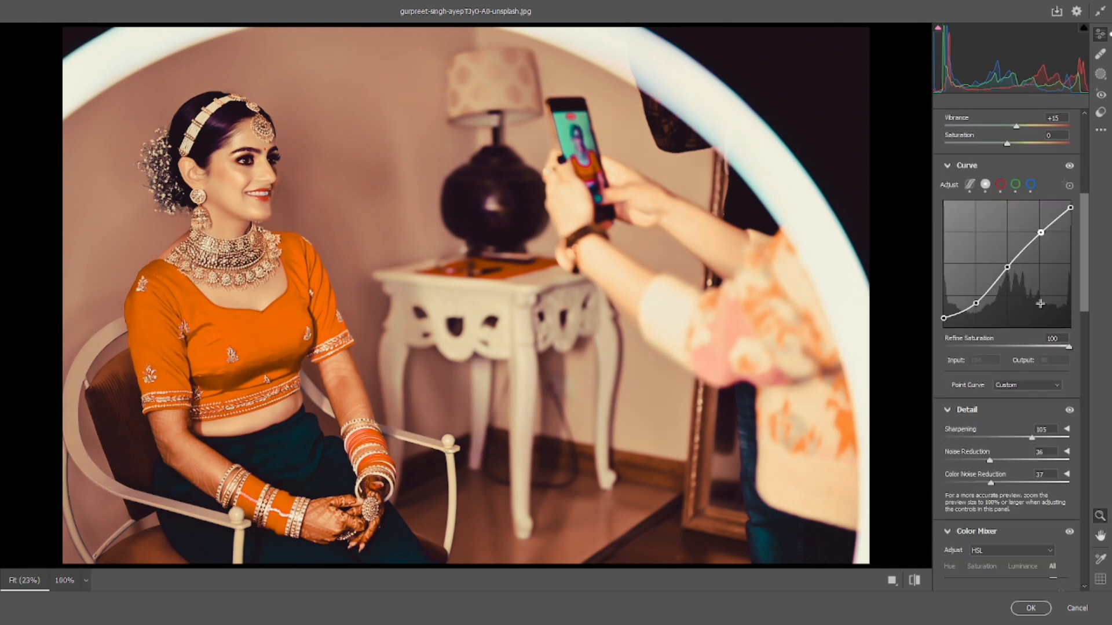
{"action": "scroll", "coordinate": [1040, 307], "scroll_direction": "down", "scroll_amount": 4}
{"action": "scroll", "coordinate": [1040, 384], "scroll_direction": "up", "scroll_amount": 4}
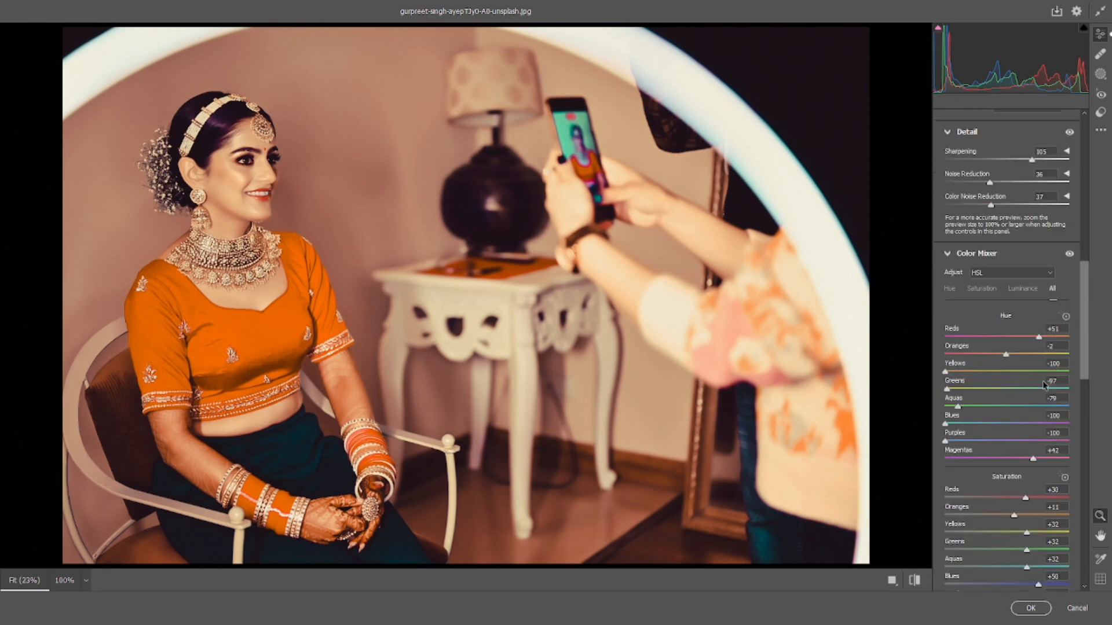
{"action": "scroll", "coordinate": [1040, 384], "scroll_direction": "down", "scroll_amount": 5}
{"action": "scroll", "coordinate": [1036, 370], "scroll_direction": "up", "scroll_amount": 6}
{"action": "scroll", "coordinate": [1028, 355], "scroll_direction": "down", "scroll_amount": 4}
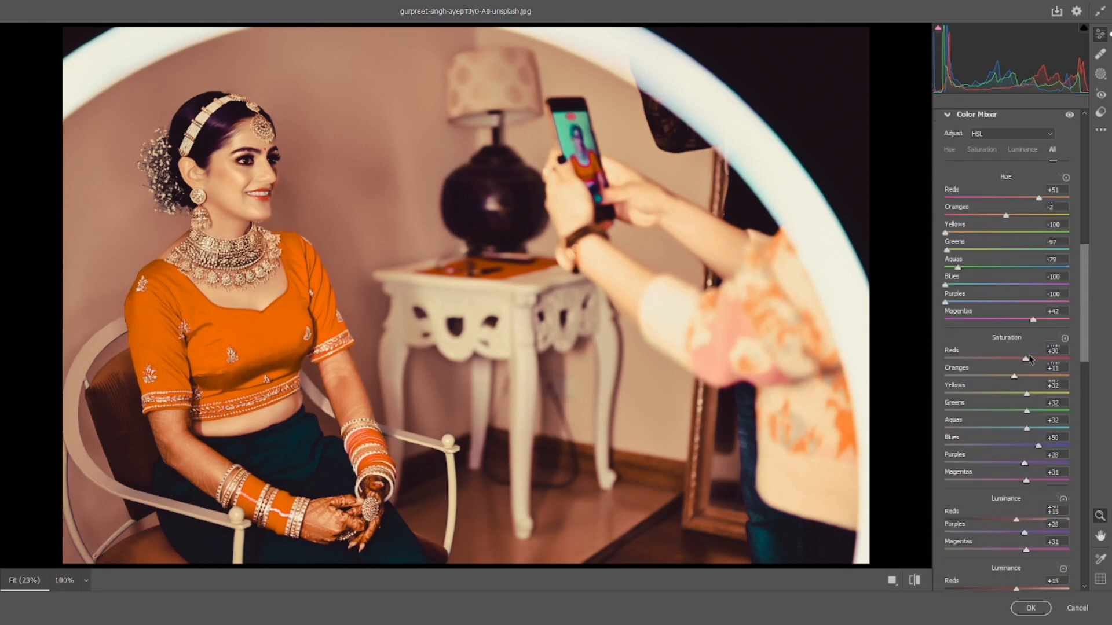
{"action": "scroll", "coordinate": [1028, 354], "scroll_direction": "down", "scroll_amount": 6}
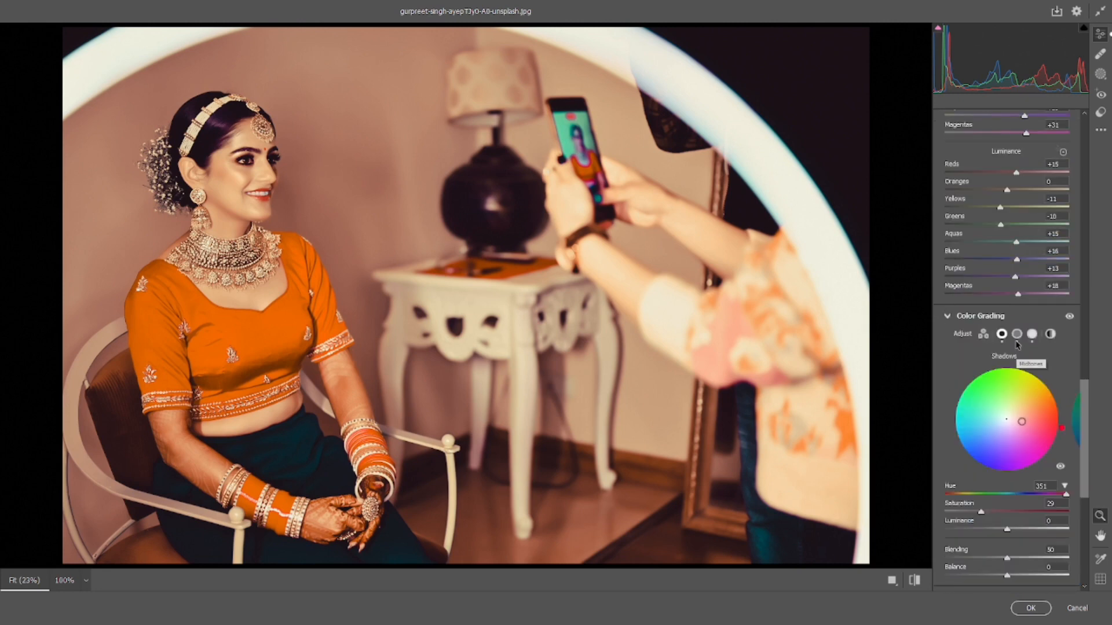
{"action": "scroll", "coordinate": [1026, 354], "scroll_direction": "down", "scroll_amount": 3}
{"action": "scroll", "coordinate": [1014, 325], "scroll_direction": "up", "scroll_amount": 1}
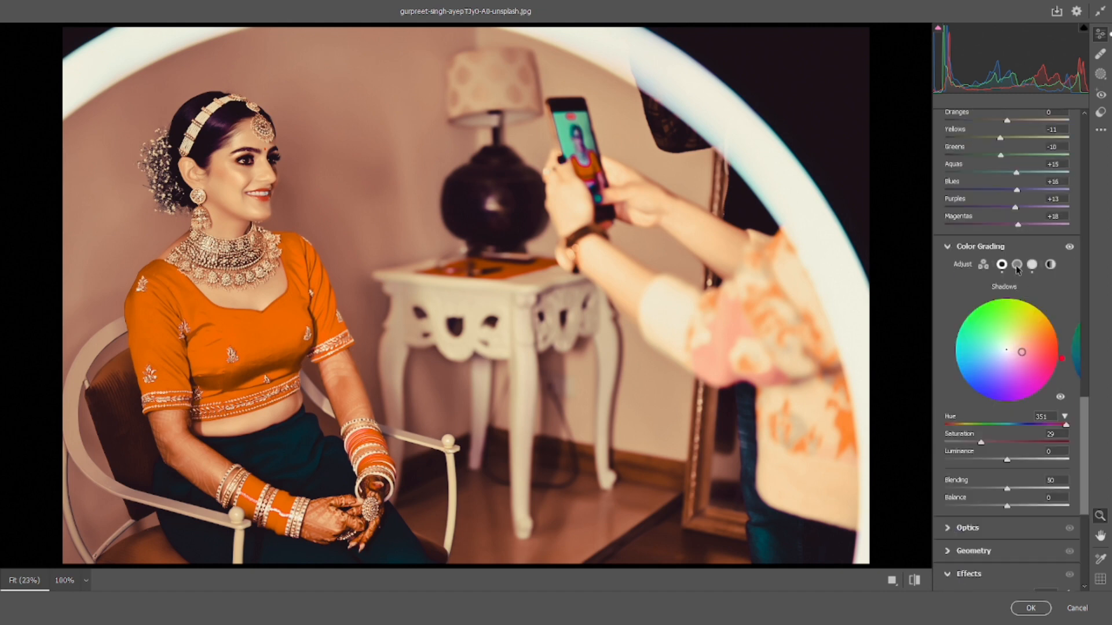
{"action": "left_click", "coordinate": [1017, 266]}
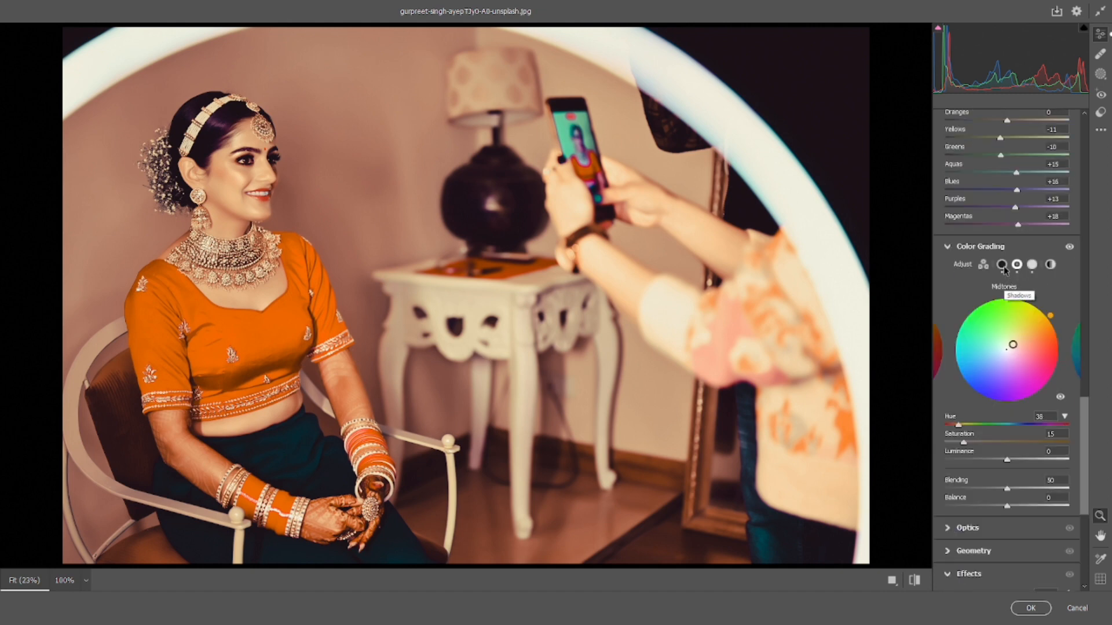
{"action": "left_click", "coordinate": [1002, 266]}
{"action": "scroll", "coordinate": [1003, 268], "scroll_direction": "up", "scroll_amount": 2}
{"action": "scroll", "coordinate": [1003, 268], "scroll_direction": "up", "scroll_amount": 10}
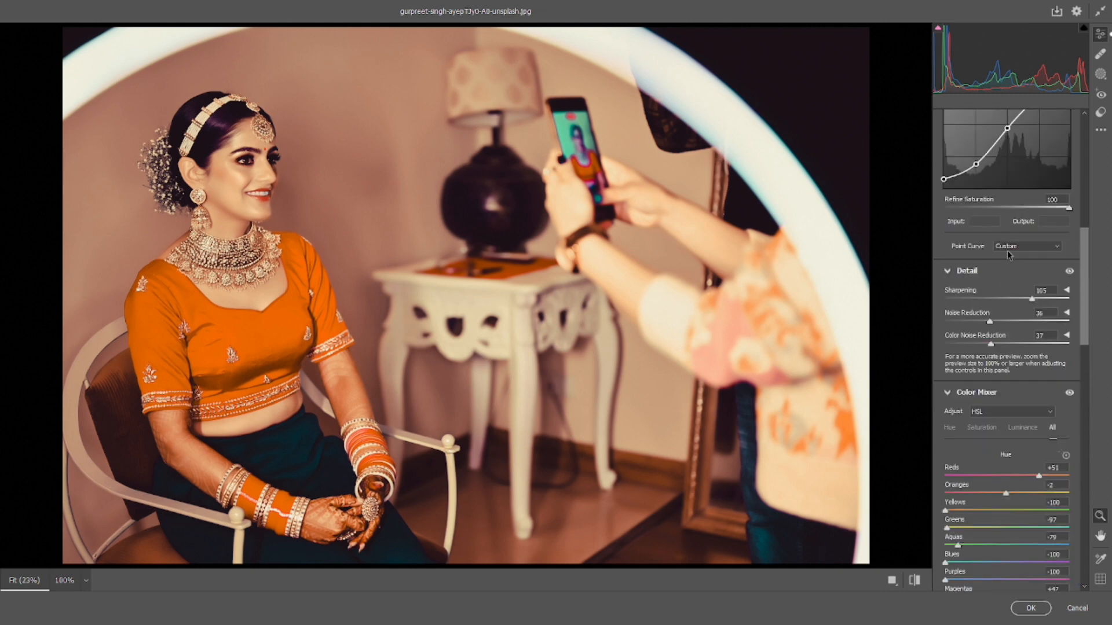
Raise the Green channel curve's midtone point to input 128, output 132
{"action": "left_click", "coordinate": [1015, 323]}
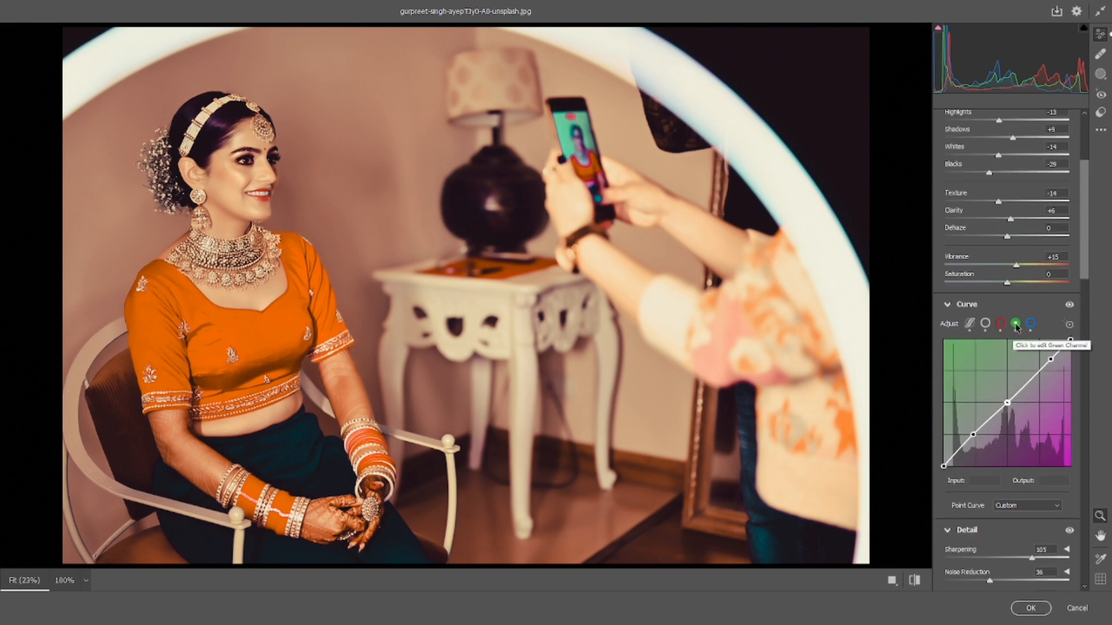
{"action": "left_click_drag", "start_coordinate": [1008, 401], "coordinate": [1007, 401]}
{"action": "key", "text": "ctrl+z"}
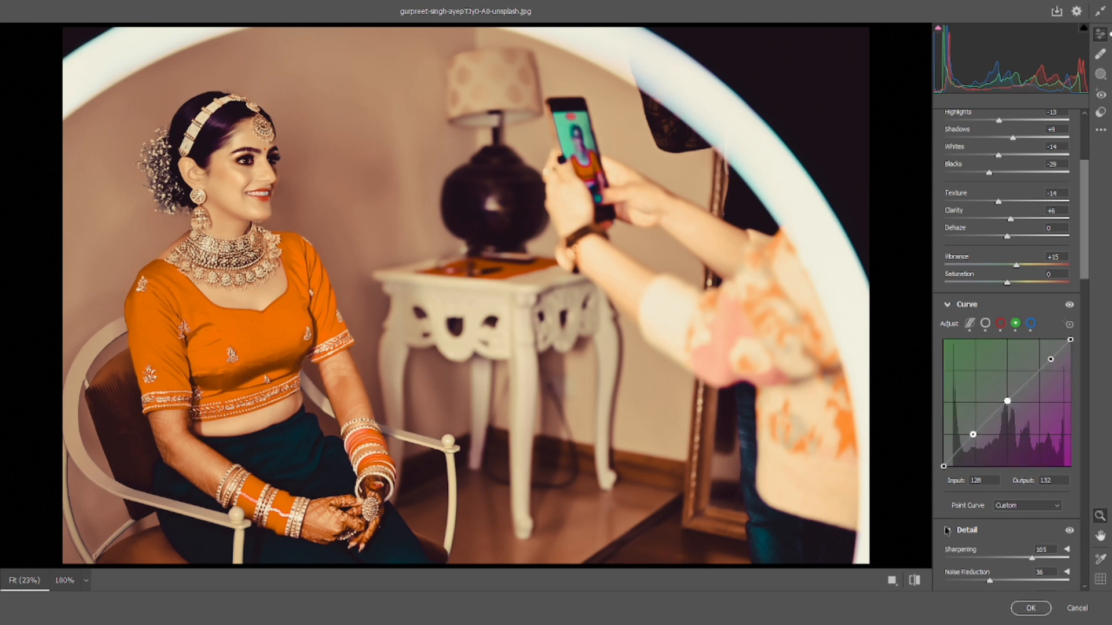
Move the Blue channel curve's shadow point to input 62, output 75 and its midtone point to input 133, output 121
{"action": "left_click", "coordinate": [1031, 325]}
{"action": "left_click_drag", "start_coordinate": [975, 432], "coordinate": [974, 429]}
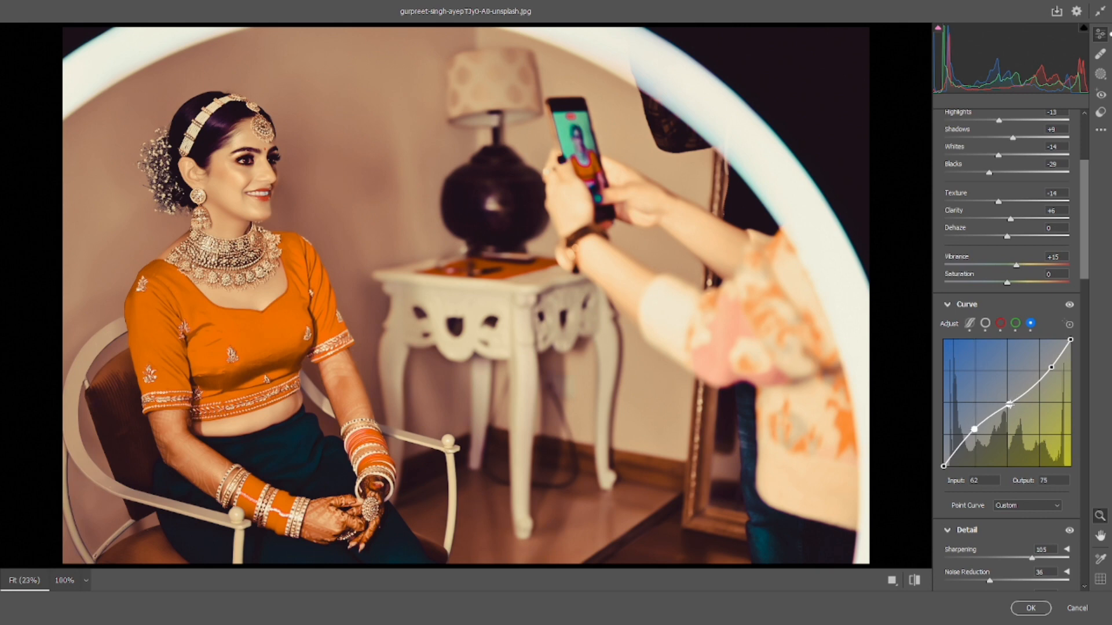
{"action": "left_click", "coordinate": [1008, 406]}
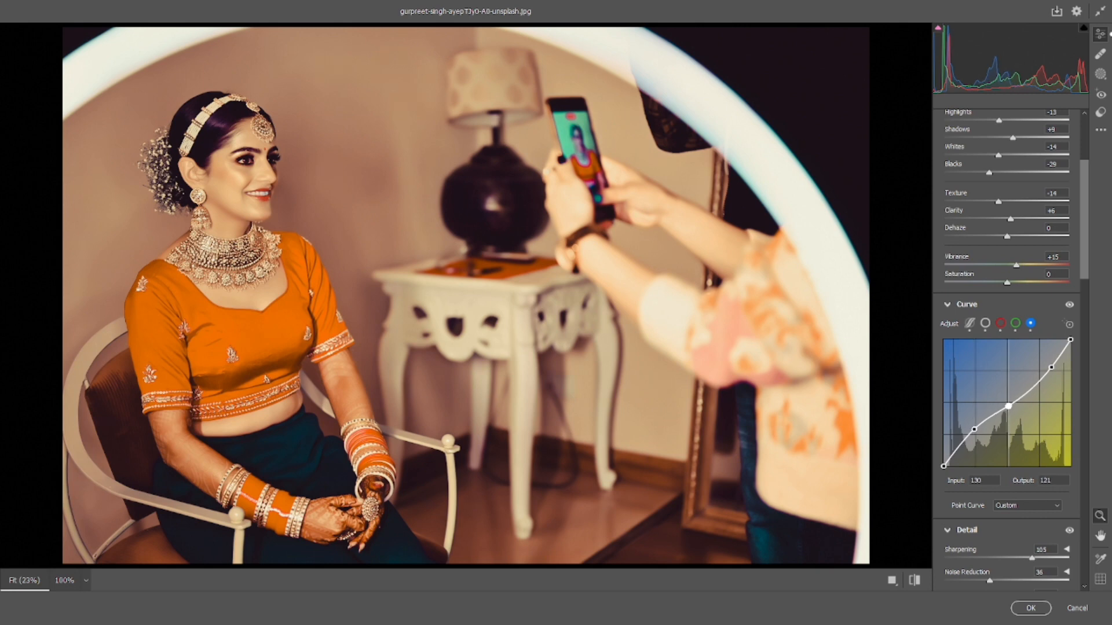
{"action": "left_click_drag", "start_coordinate": [1008, 405], "coordinate": [1009, 406]}
Fine-tune the Oranges hue in the Color Mixer
{"action": "scroll", "coordinate": [1010, 400], "scroll_direction": "down", "scroll_amount": 10}
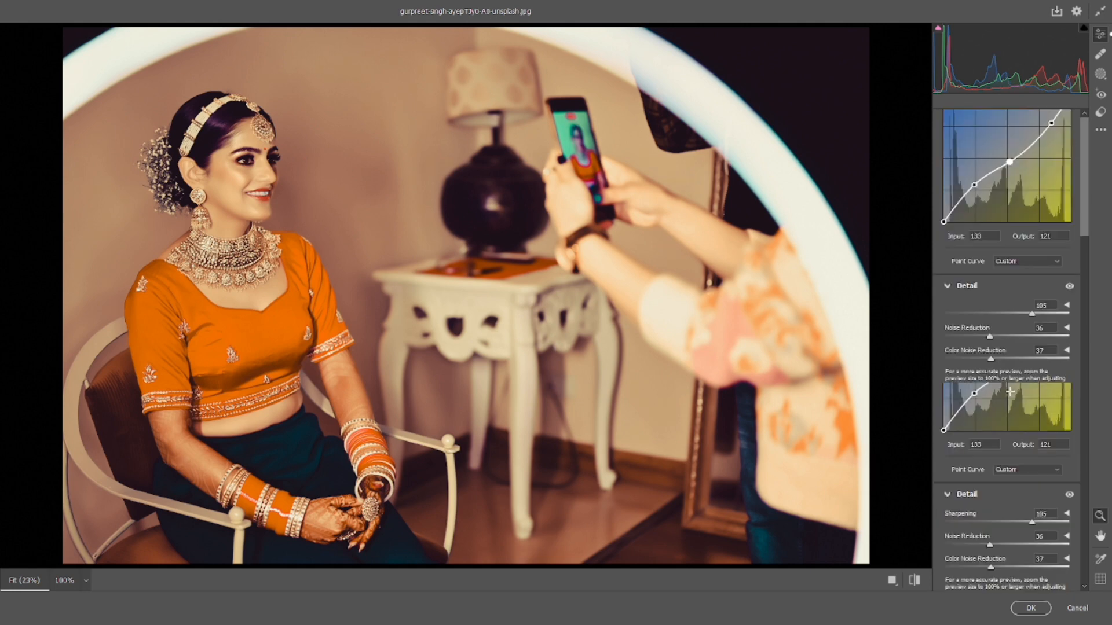
{"action": "scroll", "coordinate": [1011, 391], "scroll_direction": "up", "scroll_amount": 4}
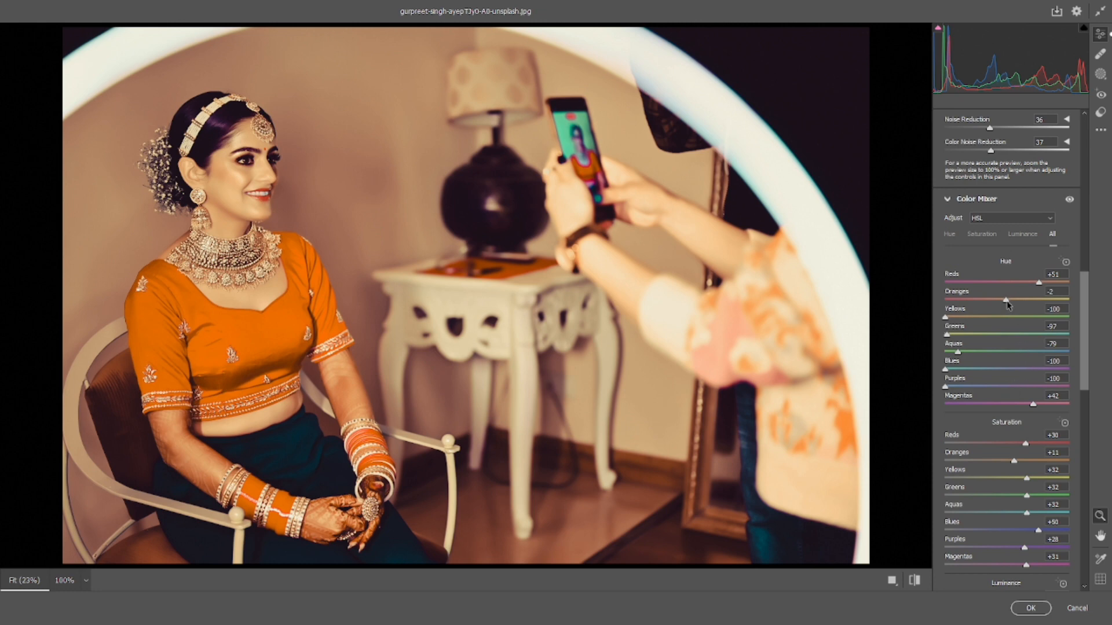
{"action": "mouse_move", "coordinate": [997, 300]}
{"action": "left_mouse_down"}
{"action": "mouse_move", "coordinate": [982, 301]}
{"action": "mouse_move", "coordinate": [1007, 301]}
{"action": "left_mouse_up"}
Raise the Red channel curve's midtone point to input 128, output 131
{"action": "scroll", "coordinate": [1005, 301], "scroll_direction": "up", "scroll_amount": 6}
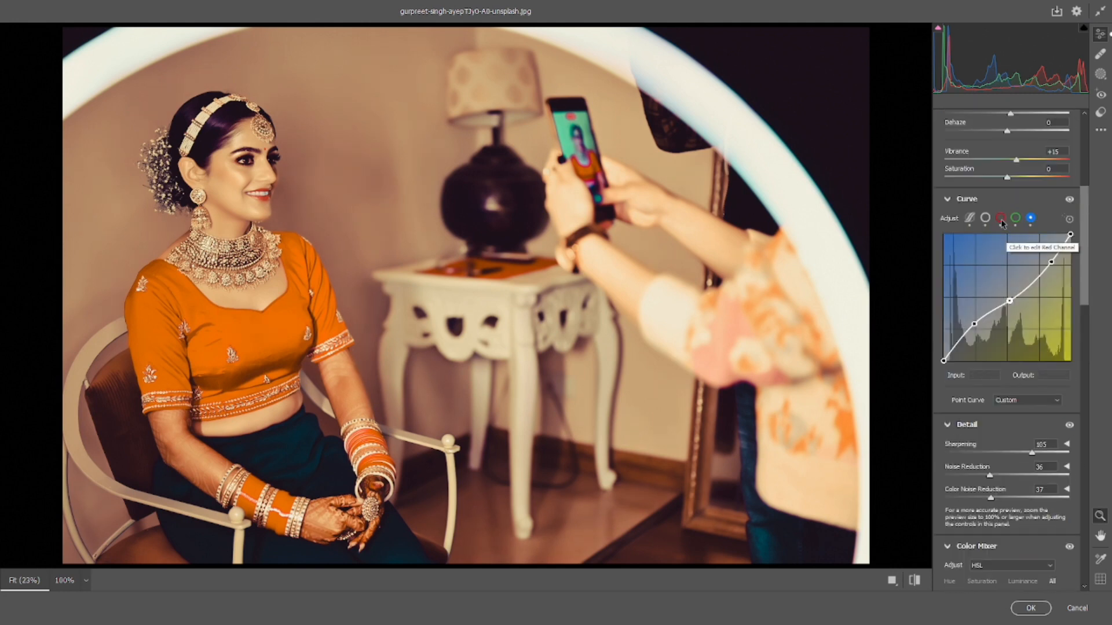
{"action": "left_click", "coordinate": [1001, 219]}
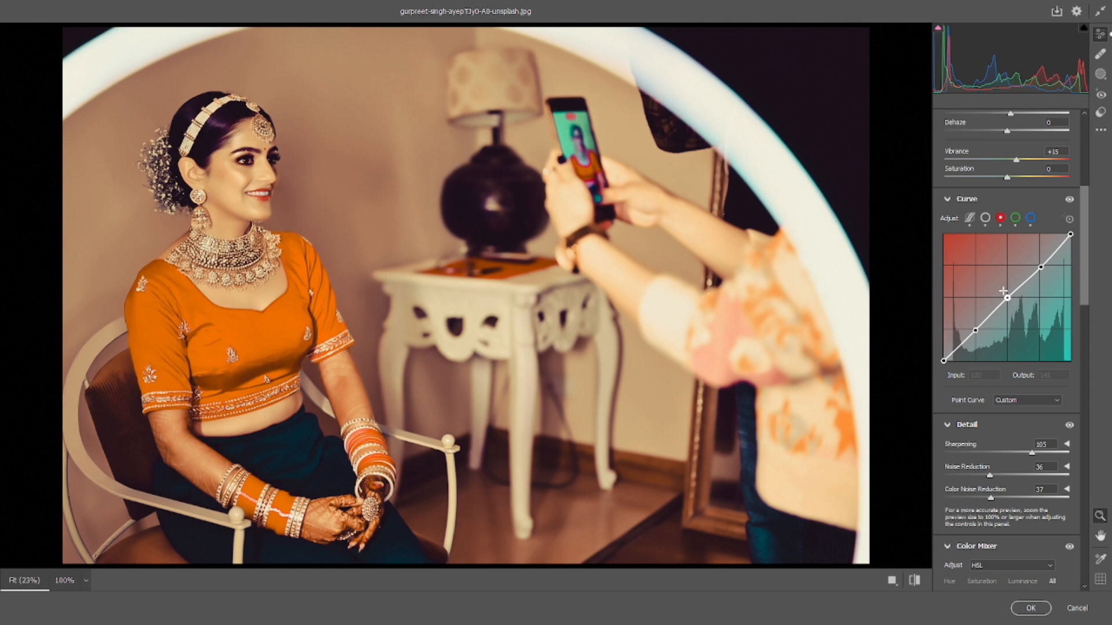
{"action": "left_click_drag", "start_coordinate": [1007, 299], "coordinate": [1008, 296]}
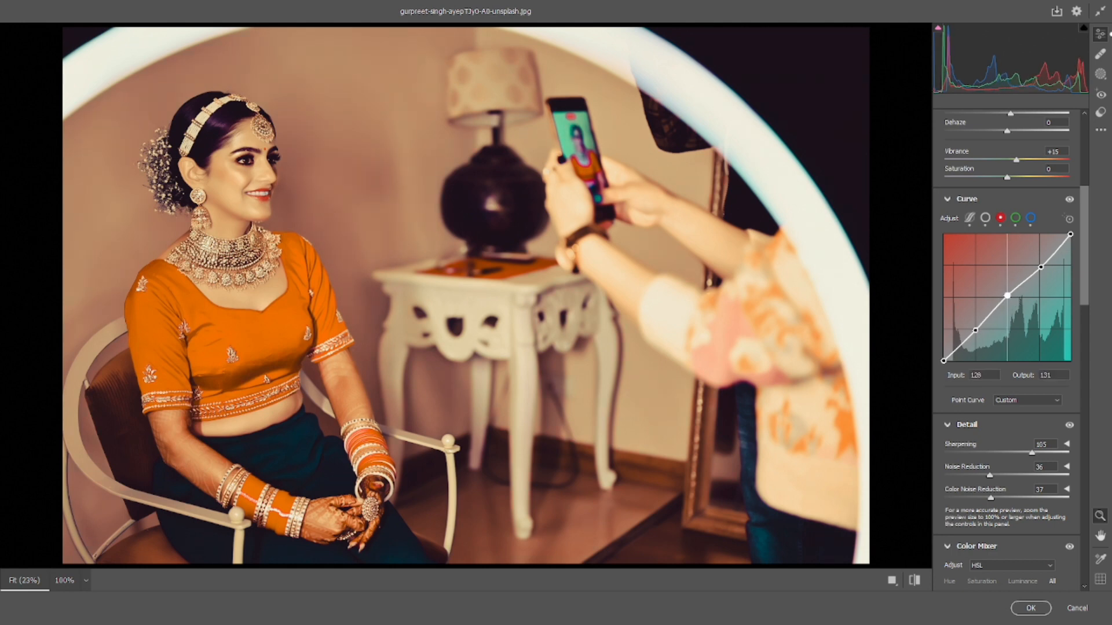
Lower the Green channel curve's midtone point to input 127, output 128
{"action": "left_click", "coordinate": [1015, 219]}
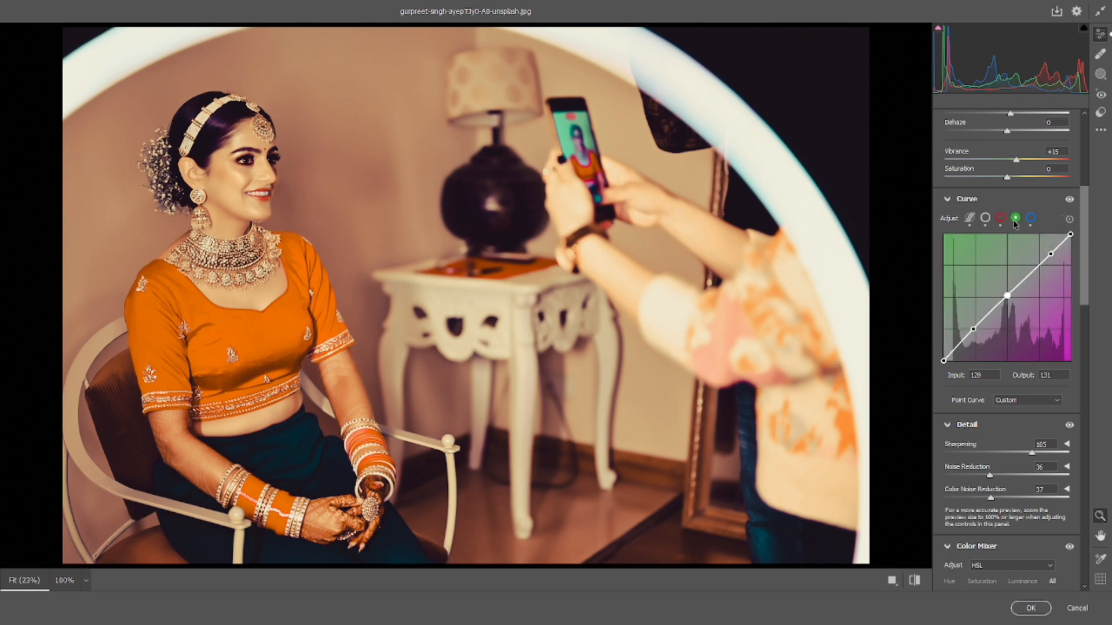
{"action": "left_click_drag", "start_coordinate": [1008, 296], "coordinate": [1007, 298]}
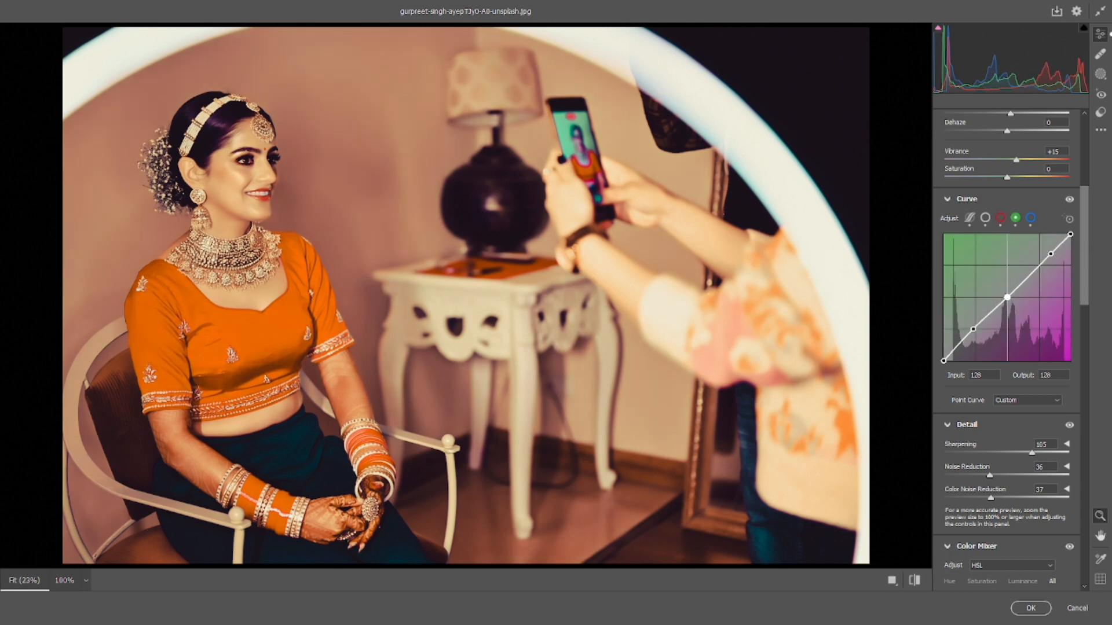
{"action": "left_click", "coordinate": [1030, 218]}
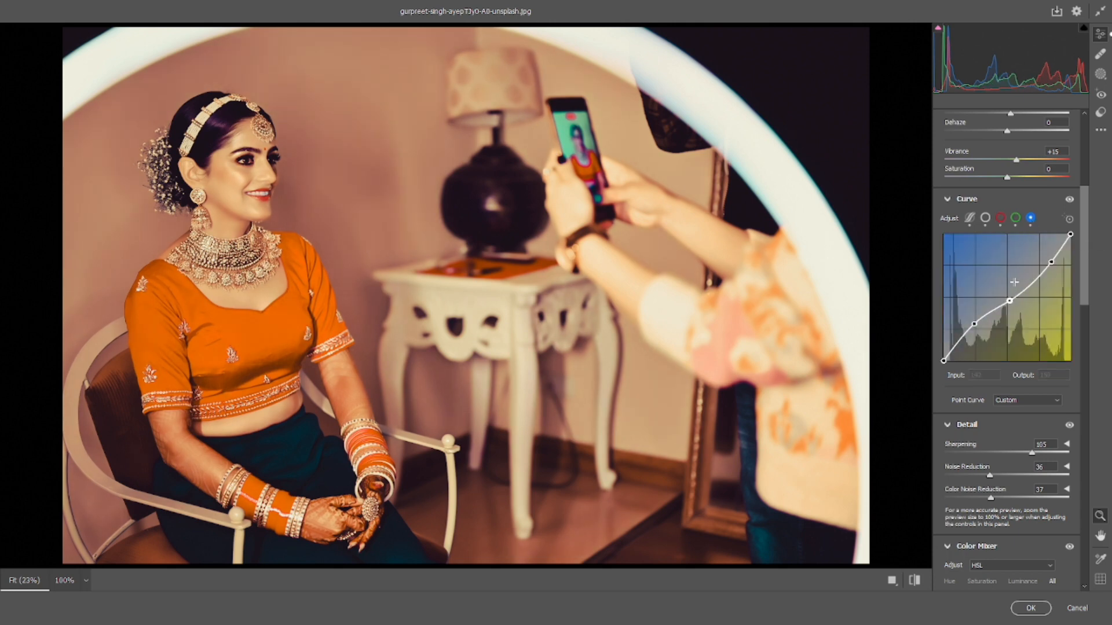
{"action": "left_click", "coordinate": [1015, 218]}
{"action": "left_click", "coordinate": [1006, 297]}
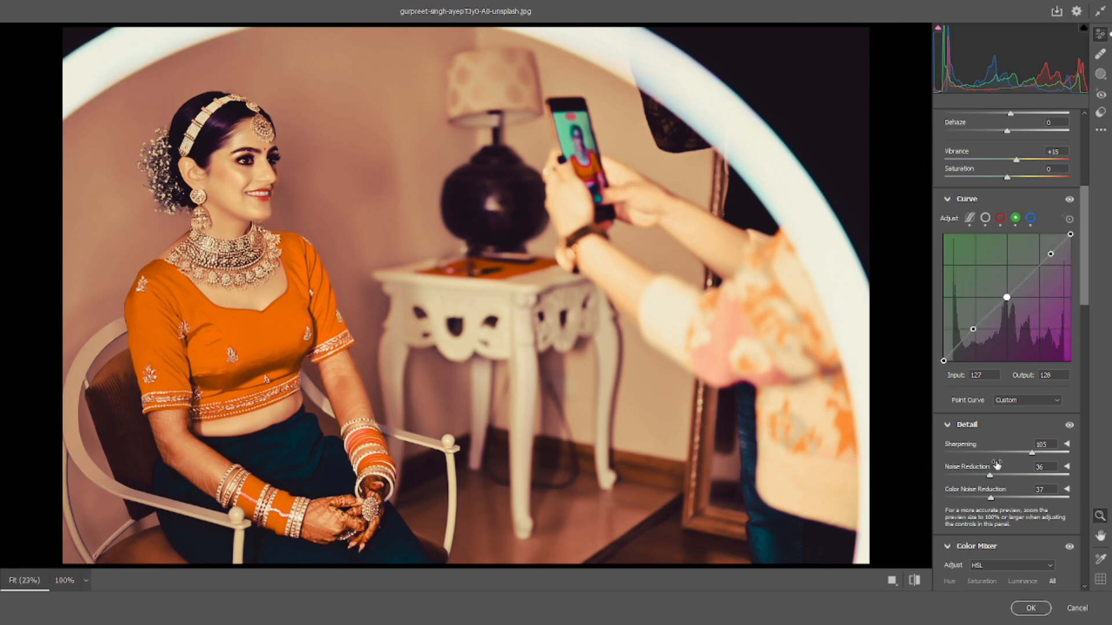
Check the finished grade against the original image by switching the default settings view on and off
{"action": "scroll", "coordinate": [1013, 435], "scroll_direction": "up", "scroll_amount": 5}
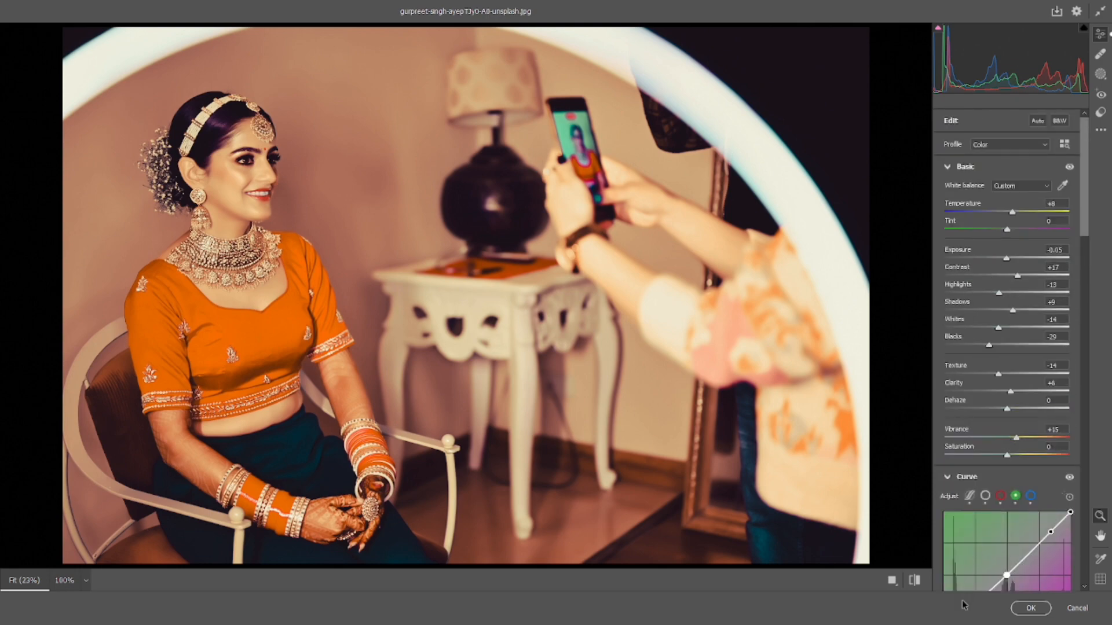
{"action": "left_click", "coordinate": [915, 581]}
{"action": "left_click", "coordinate": [915, 582]}
{"action": "left_click", "coordinate": [915, 581]}
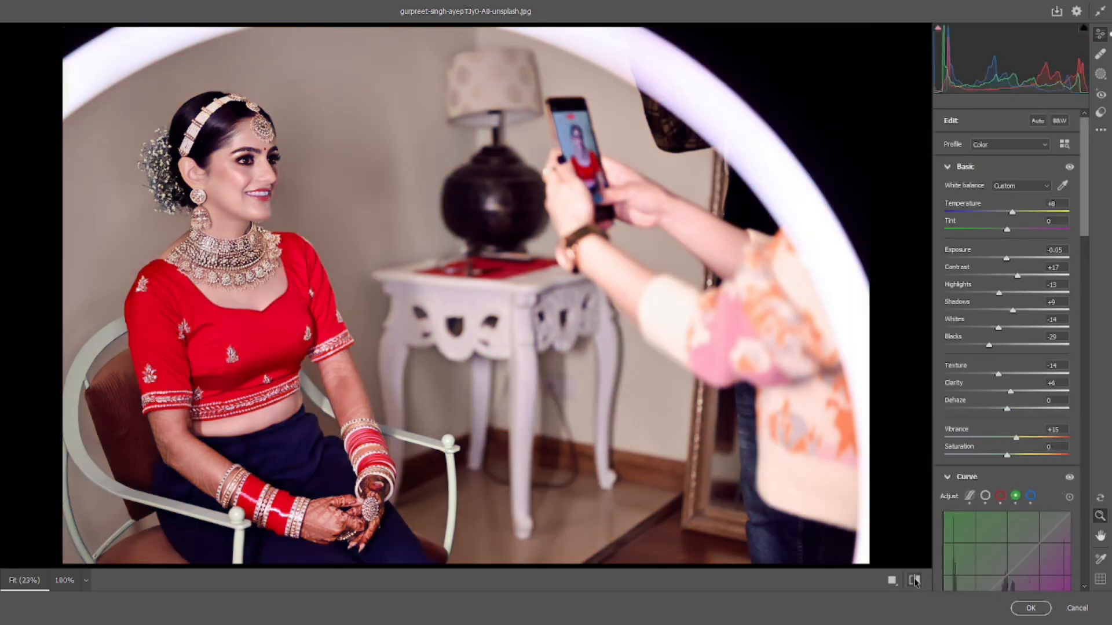
{"action": "left_click", "coordinate": [915, 582]}
{"action": "left_click", "coordinate": [915, 581]}
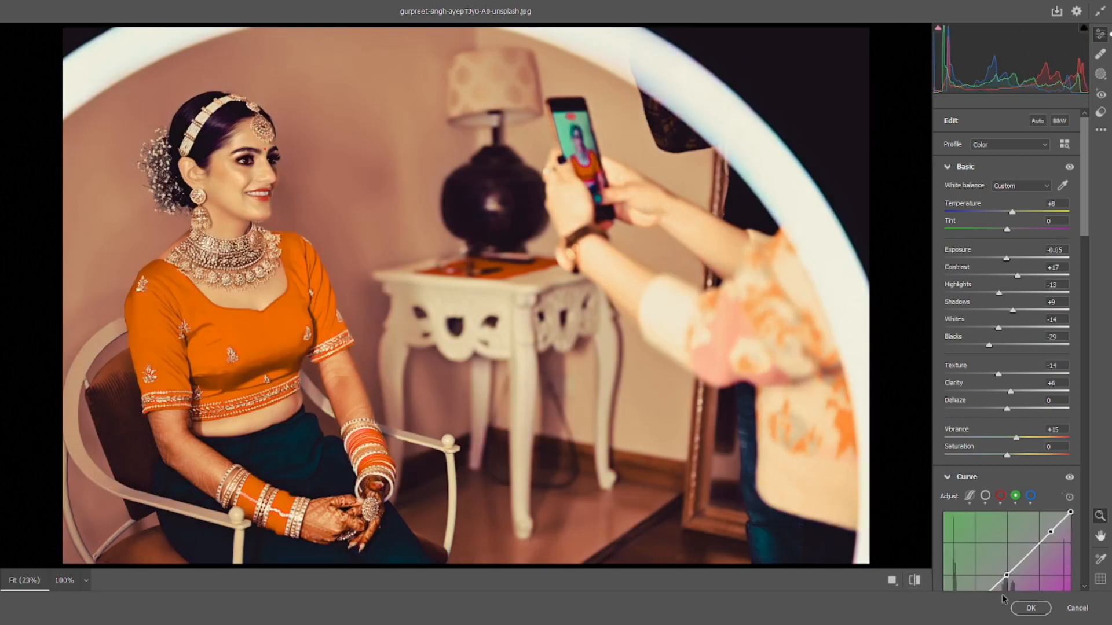
Apply the colour grade to the portrait and switch to the next open bridal photo in a full-screen view
{"action": "left_click", "coordinate": [1030, 608]}
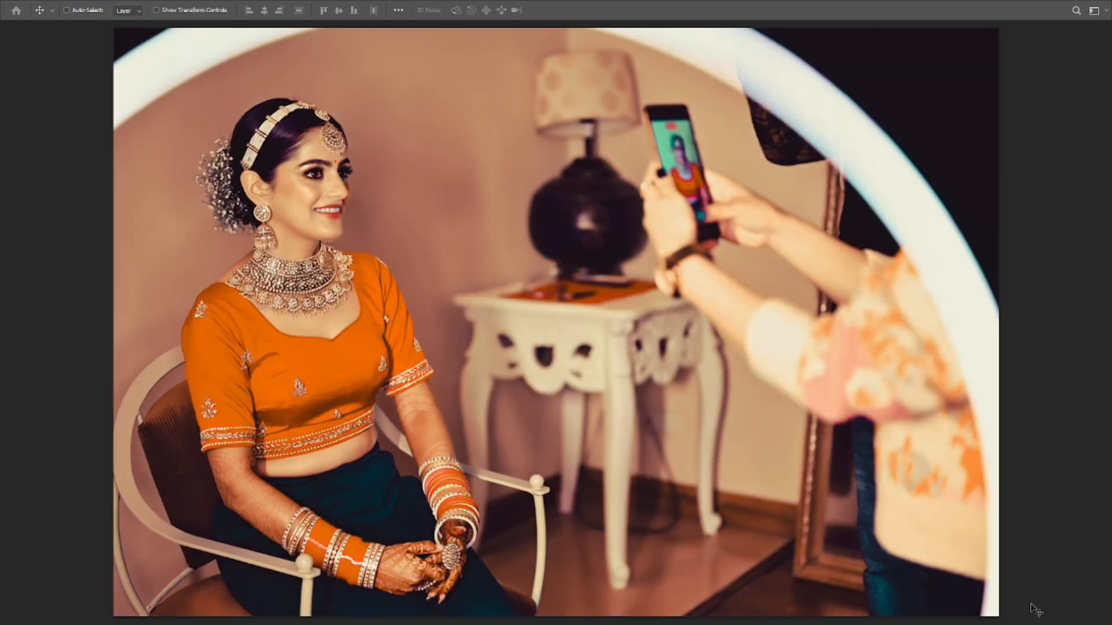
{"action": "key", "text": "f"}
{"action": "key", "text": "ctrl+Tab"}
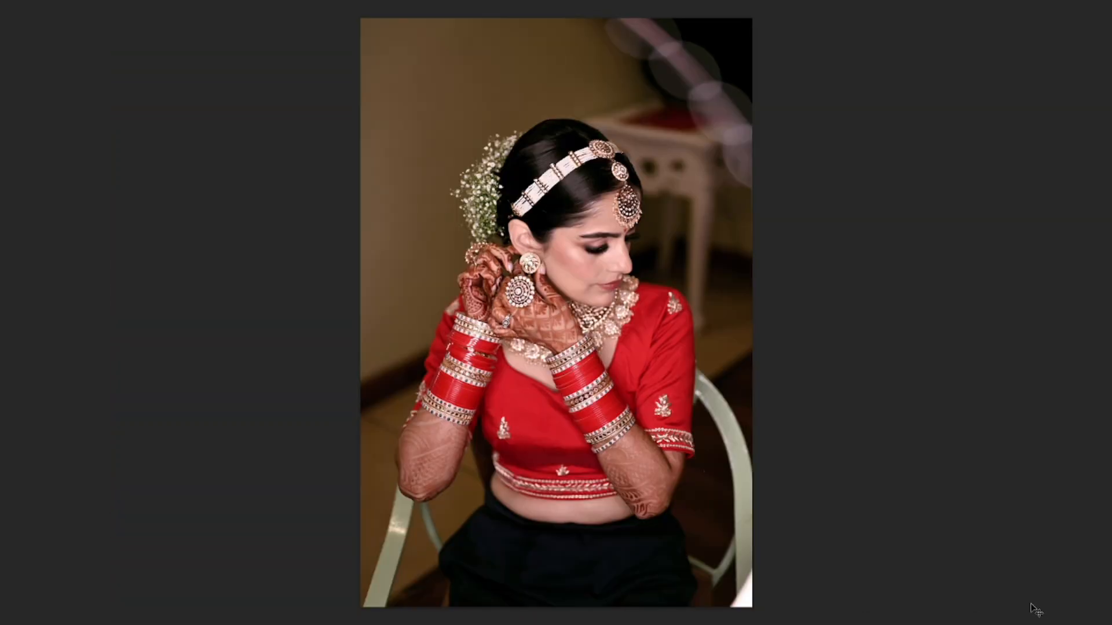
Apply the previous settings to the next bridal photo and set Exposure +0.05, Shadows +27, Whites -2 and Blacks -13
{"action": "key", "text": "ctrl+Tab"}
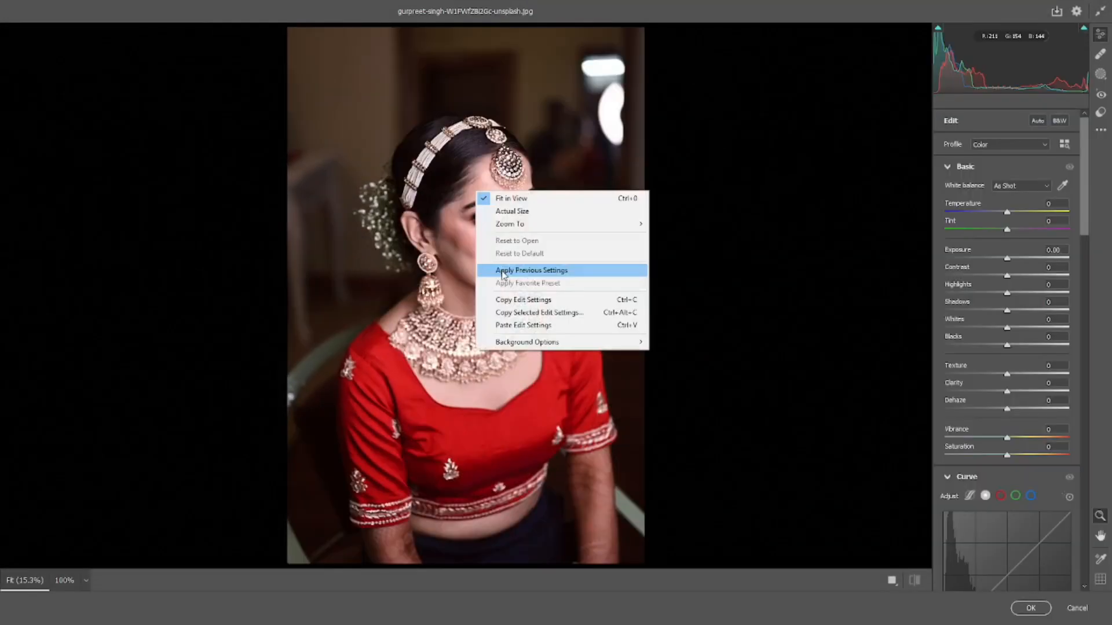
{"action": "left_click", "coordinate": [535, 272]}
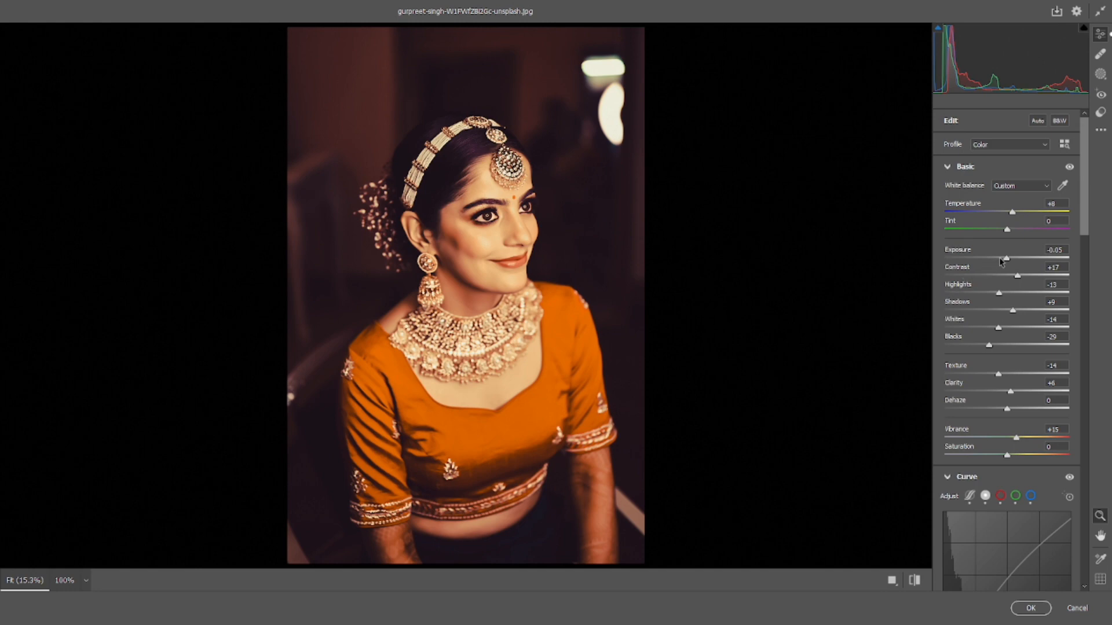
{"action": "left_click_drag", "start_coordinate": [1006, 259], "coordinate": [1008, 260]}
{"action": "left_click_drag", "start_coordinate": [998, 328], "coordinate": [1023, 311]}
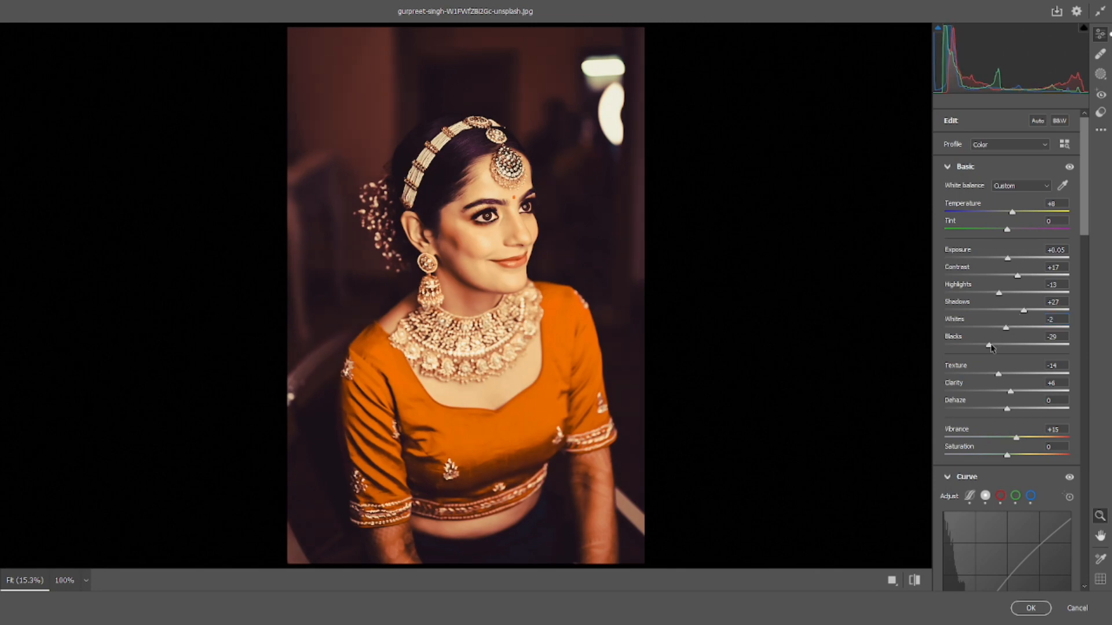
{"action": "left_click_drag", "start_coordinate": [990, 348], "coordinate": [998, 346]}
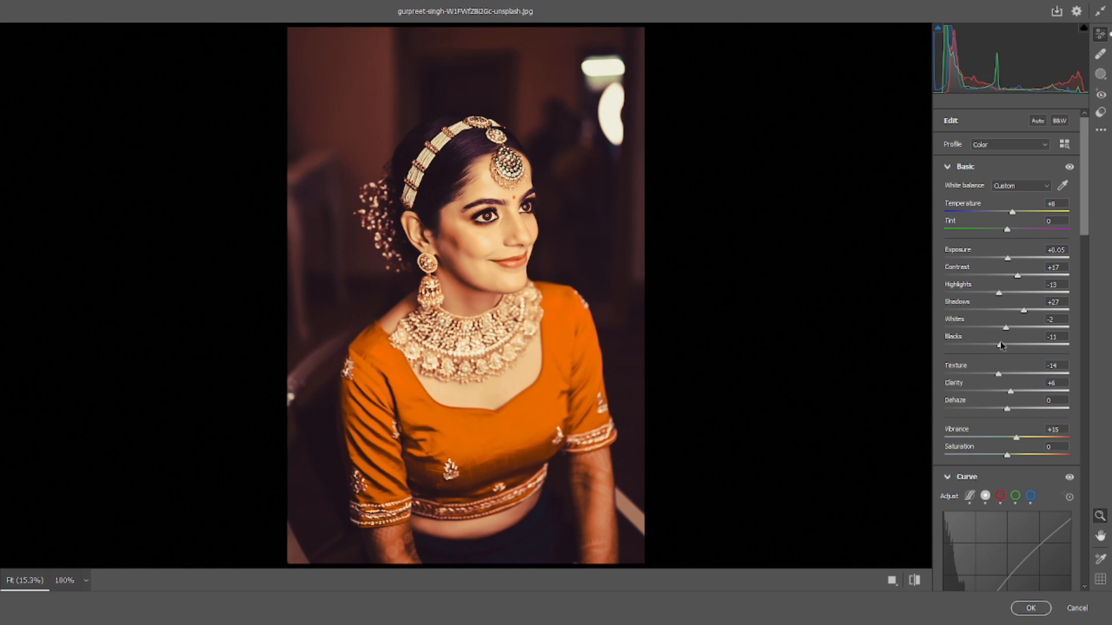
{"action": "scroll", "coordinate": [1011, 315], "scroll_direction": "down", "scroll_amount": 6}
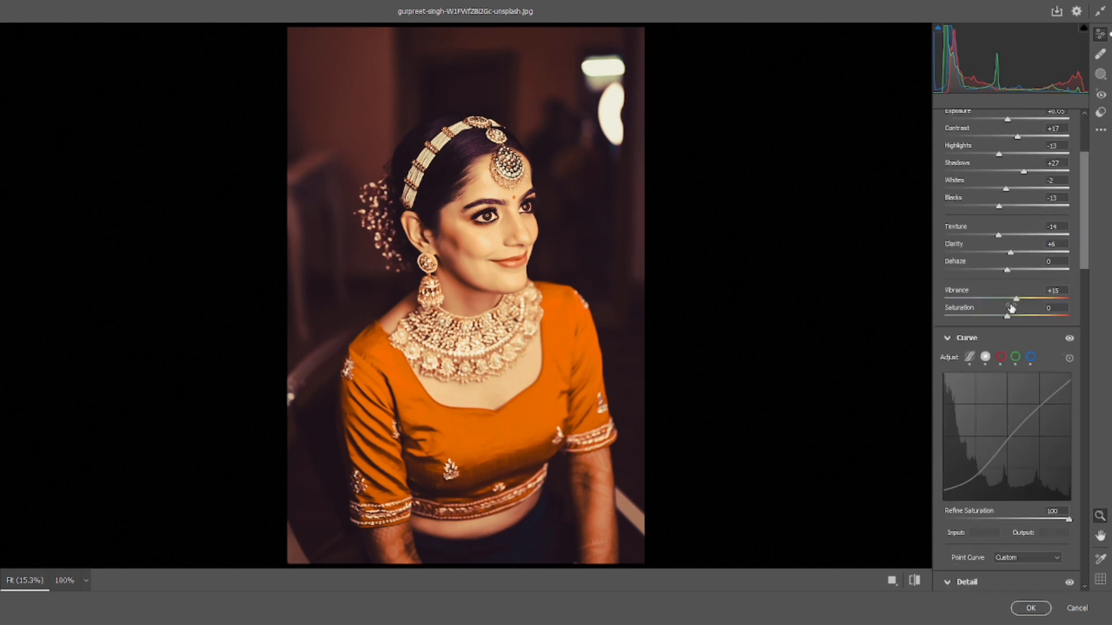
{"action": "left_click_drag", "start_coordinate": [1011, 426], "coordinate": [1085, 451]}
{"action": "scroll", "coordinate": [1044, 400], "scroll_direction": "up", "scroll_amount": 6}
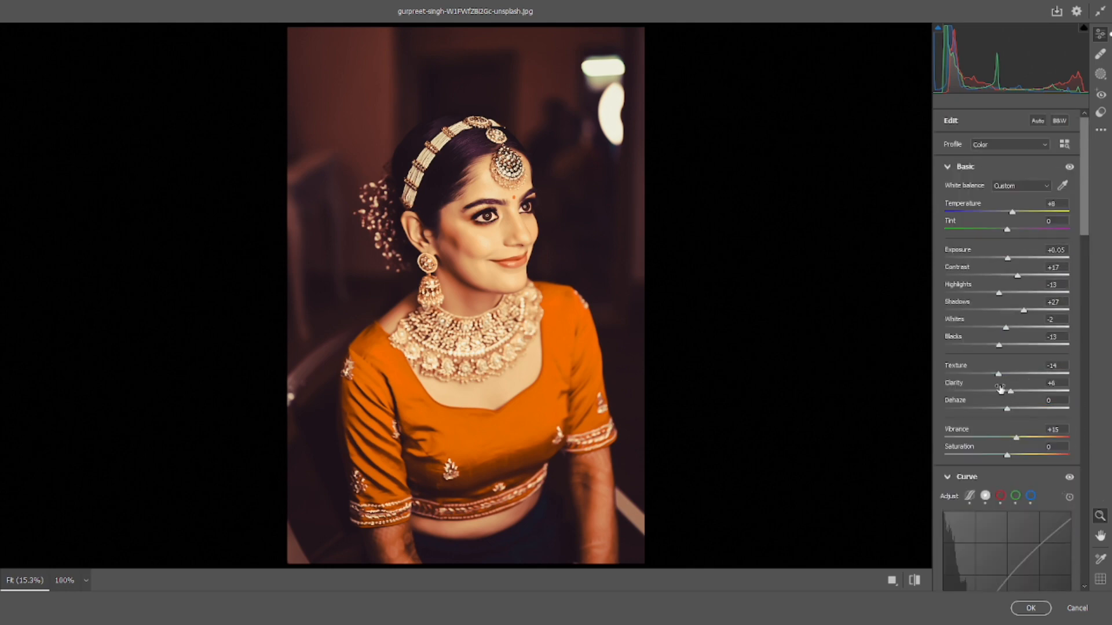
Set Vibrance +21, Highlights -28, Whites 0, Blacks -1 and Shadows +29, and apply the grade to the photo
{"action": "left_click_drag", "start_coordinate": [1015, 438], "coordinate": [1020, 441]}
{"action": "left_click_drag", "start_coordinate": [1030, 311], "coordinate": [989, 294]}
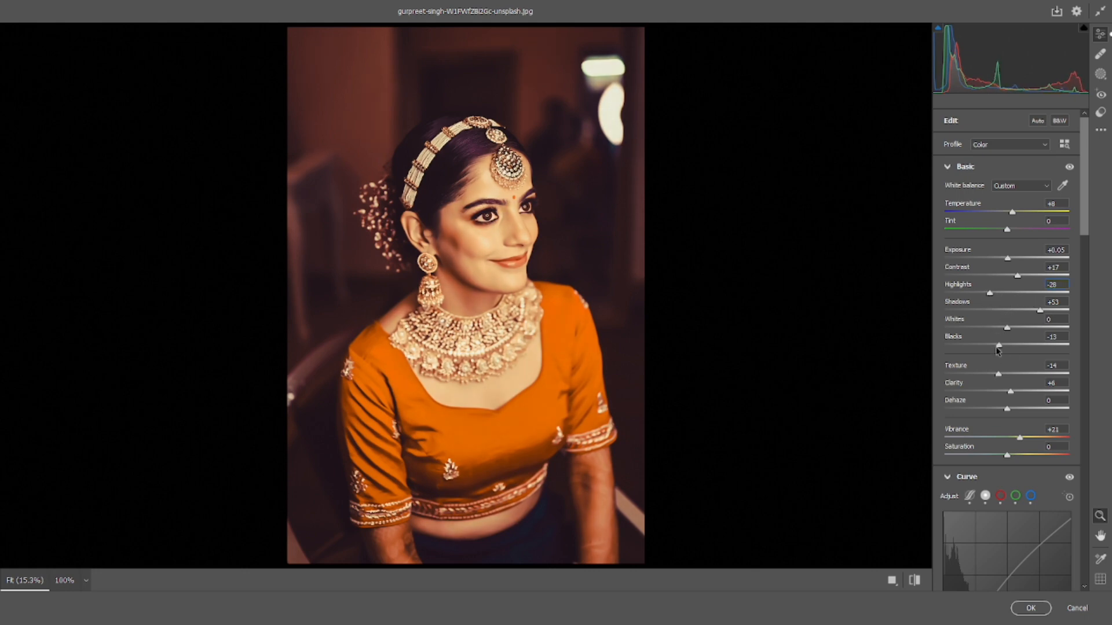
{"action": "left_click_drag", "start_coordinate": [996, 348], "coordinate": [1004, 347]}
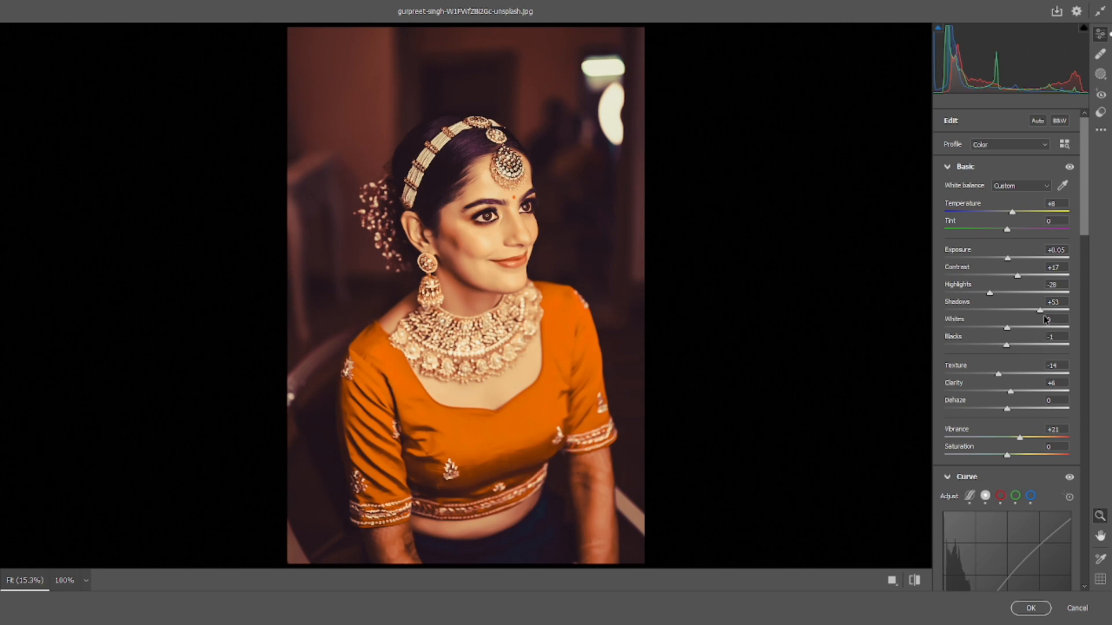
{"action": "left_click_drag", "start_coordinate": [1038, 311], "coordinate": [1029, 313]}
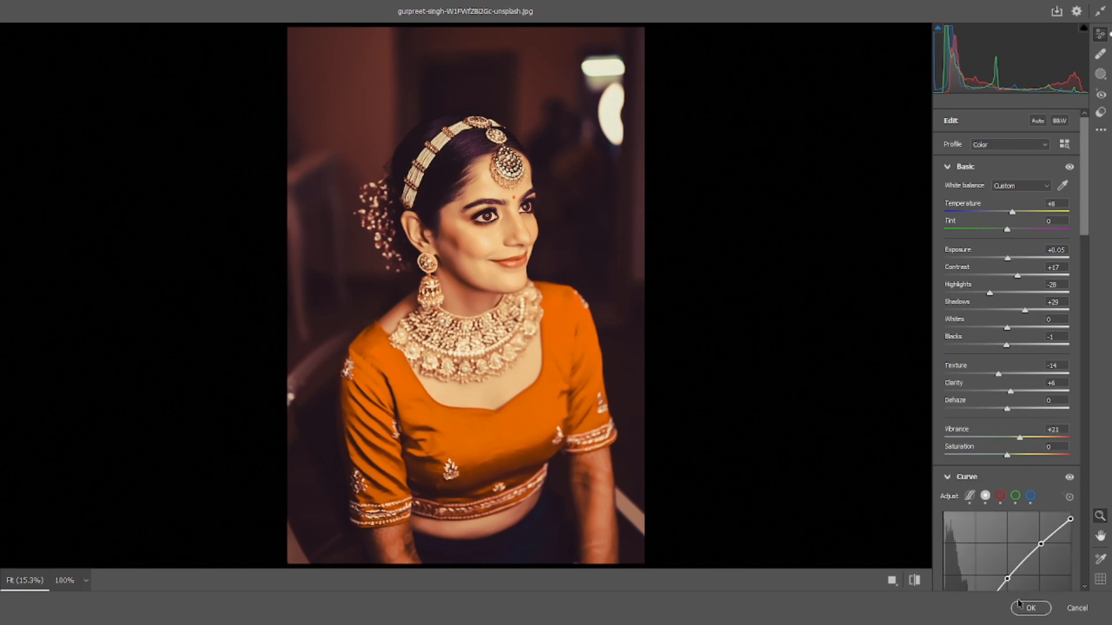
{"action": "left_click", "coordinate": [1030, 608]}
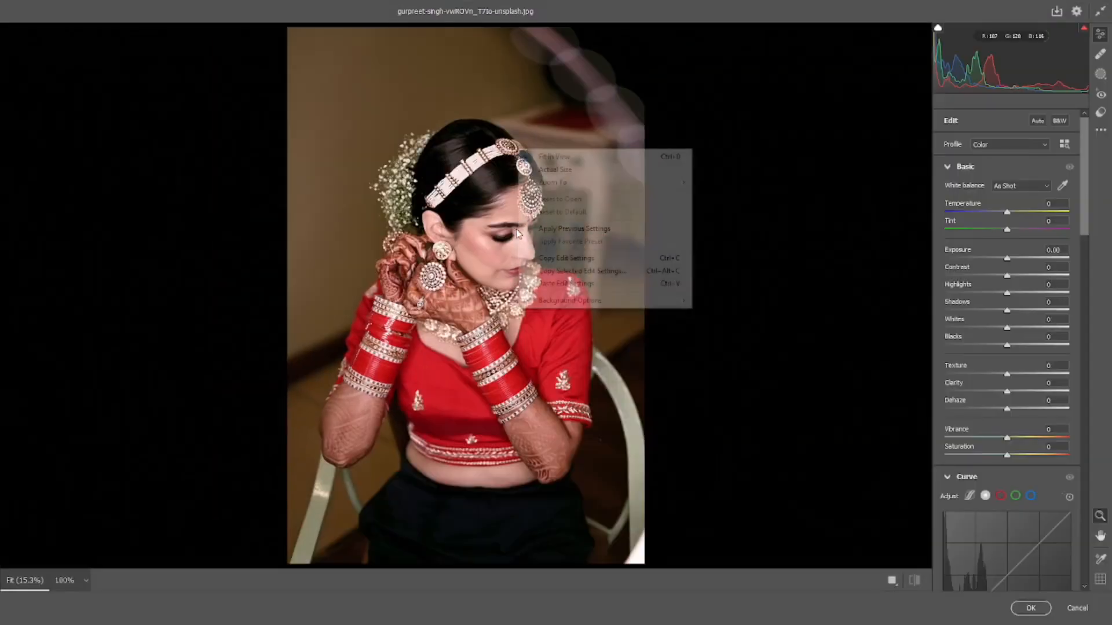
Apply the previous settings to the photo of the bride fixing her earring and set Highlights +2, Whites +8 and Blacks -10
{"action": "left_click", "coordinate": [549, 229]}
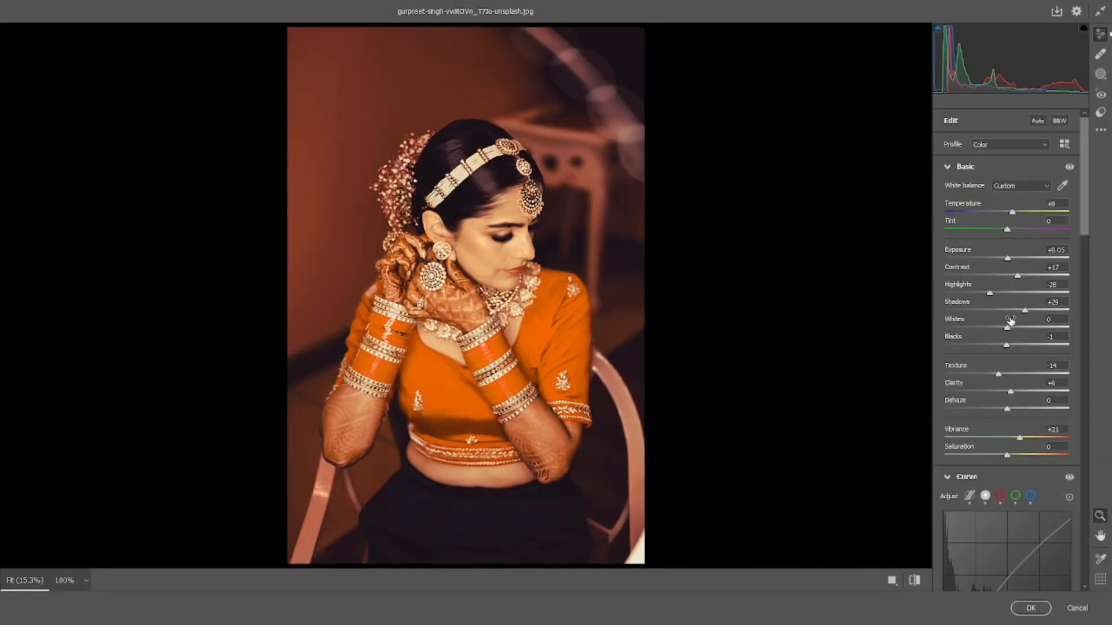
{"action": "double_click", "coordinate": [989, 294]}
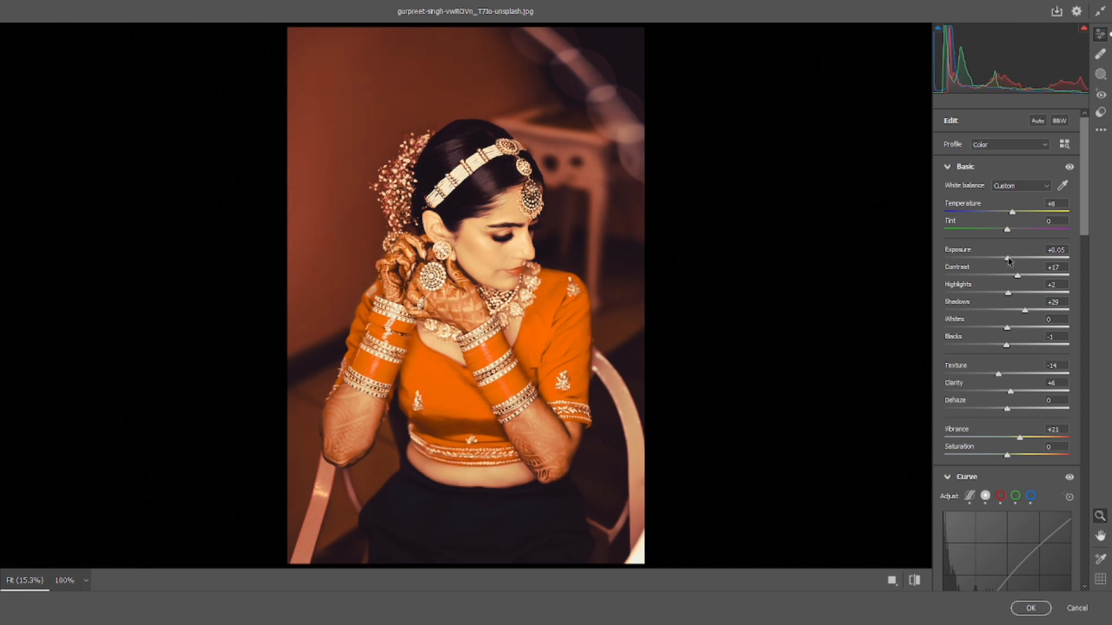
{"action": "left_click_drag", "start_coordinate": [1007, 327], "coordinate": [1012, 330]}
{"action": "left_click_drag", "start_coordinate": [1026, 311], "coordinate": [1001, 350]}
{"action": "scroll", "coordinate": [998, 392], "scroll_direction": "down", "scroll_amount": 3}
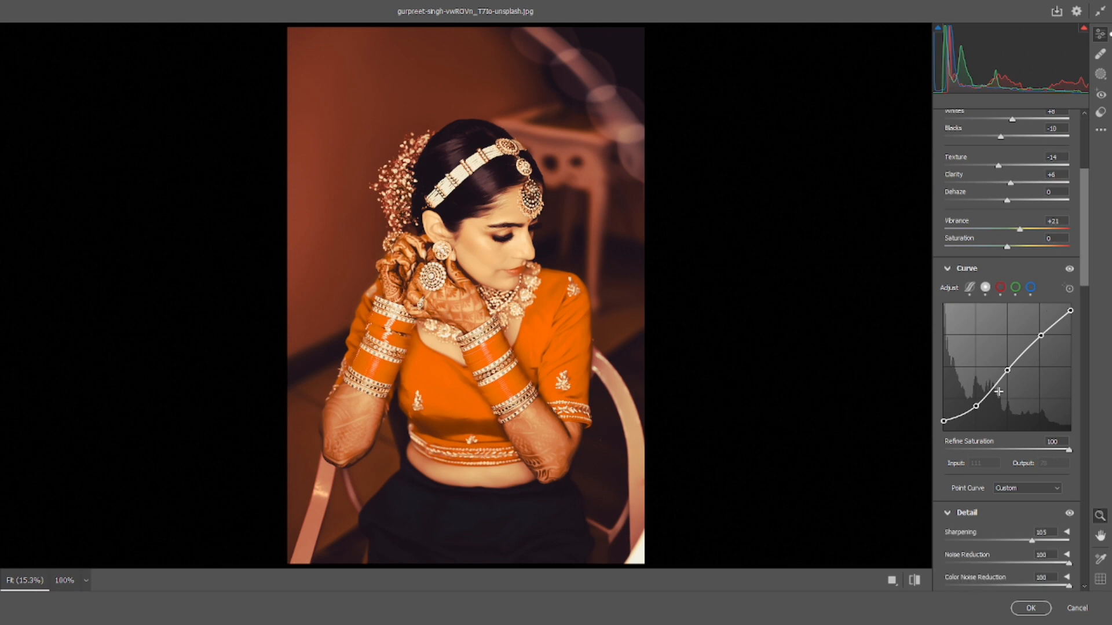
Set the parametric curve's Darks to +19 and Shadows to -10, and apply the grade to the photo
{"action": "left_click", "coordinate": [969, 287]}
{"action": "scroll", "coordinate": [990, 325], "scroll_direction": "down", "scroll_amount": 2}
{"action": "left_click_drag", "start_coordinate": [1012, 361], "coordinate": [1019, 362]}
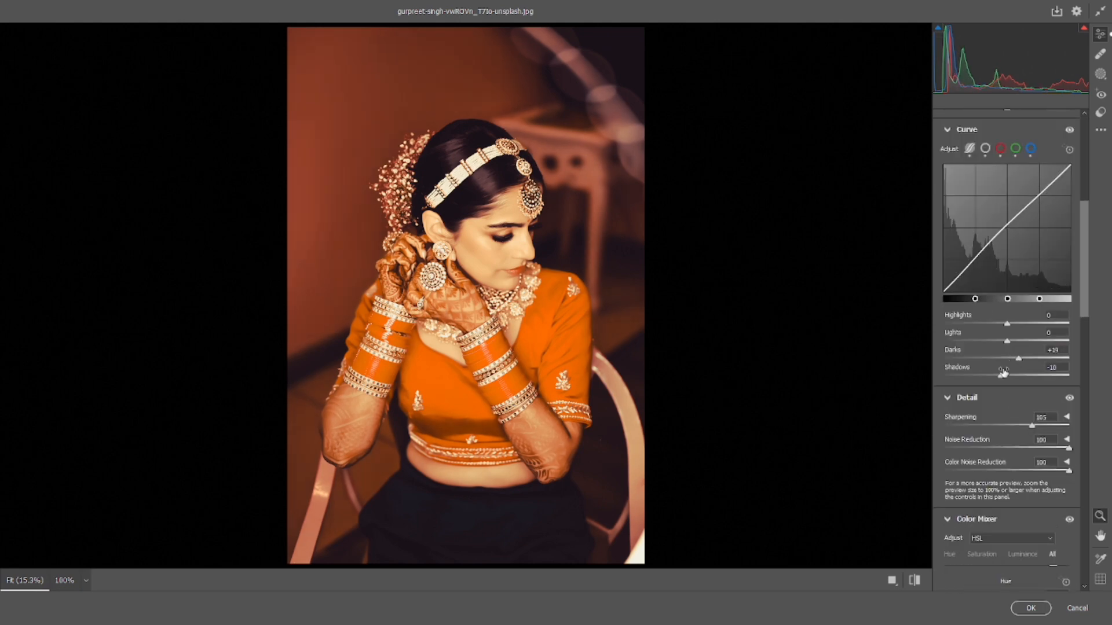
{"action": "left_click", "coordinate": [1030, 608]}
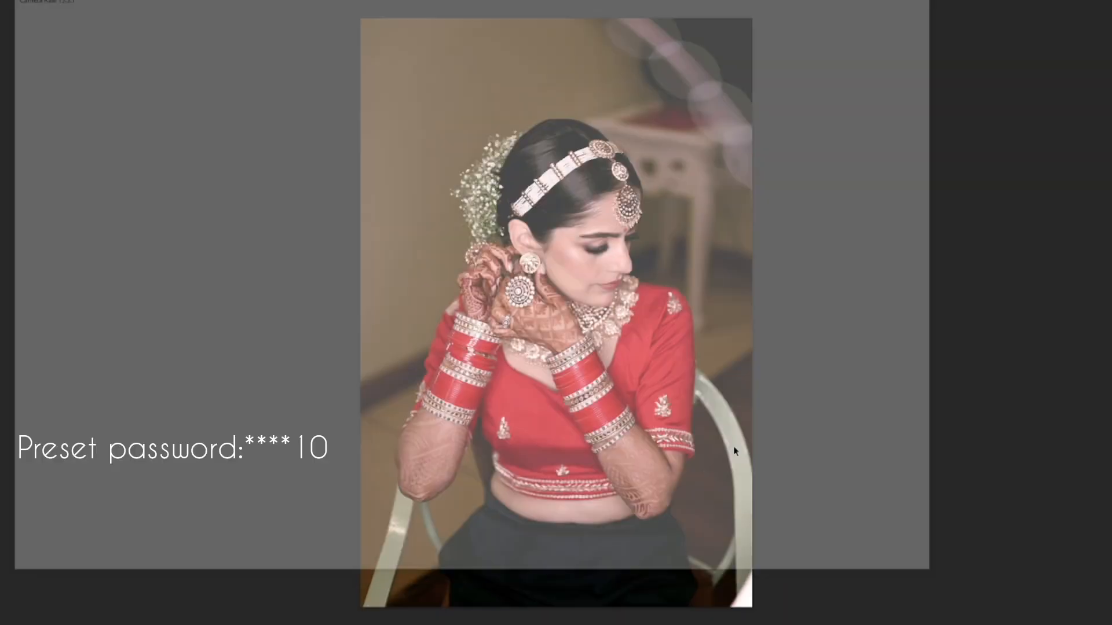